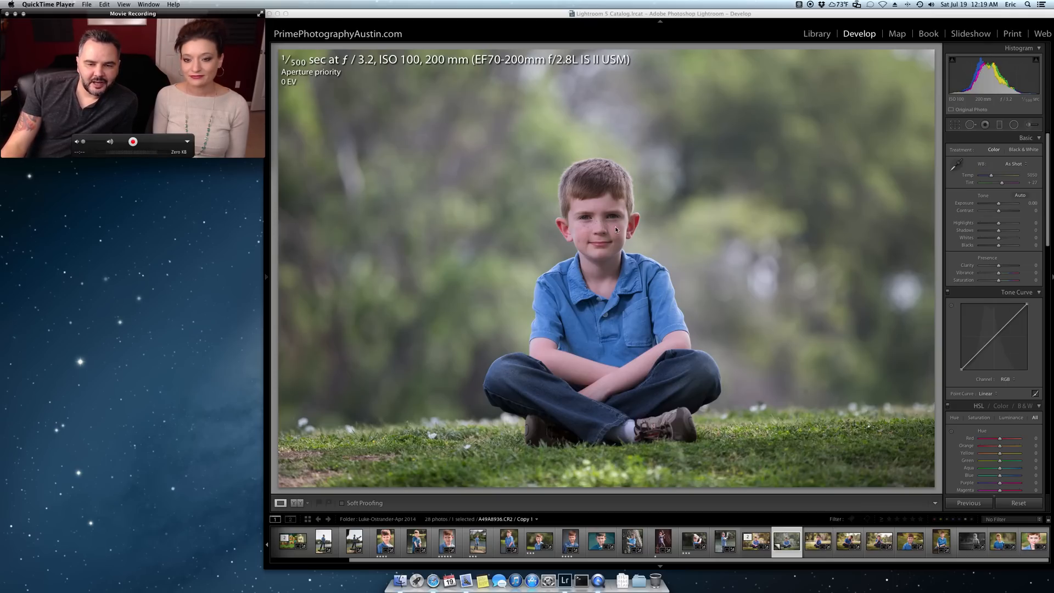
Brighten the portrait of the seated boy slightly by setting the exposure to +0.10.
click(1036, 505)
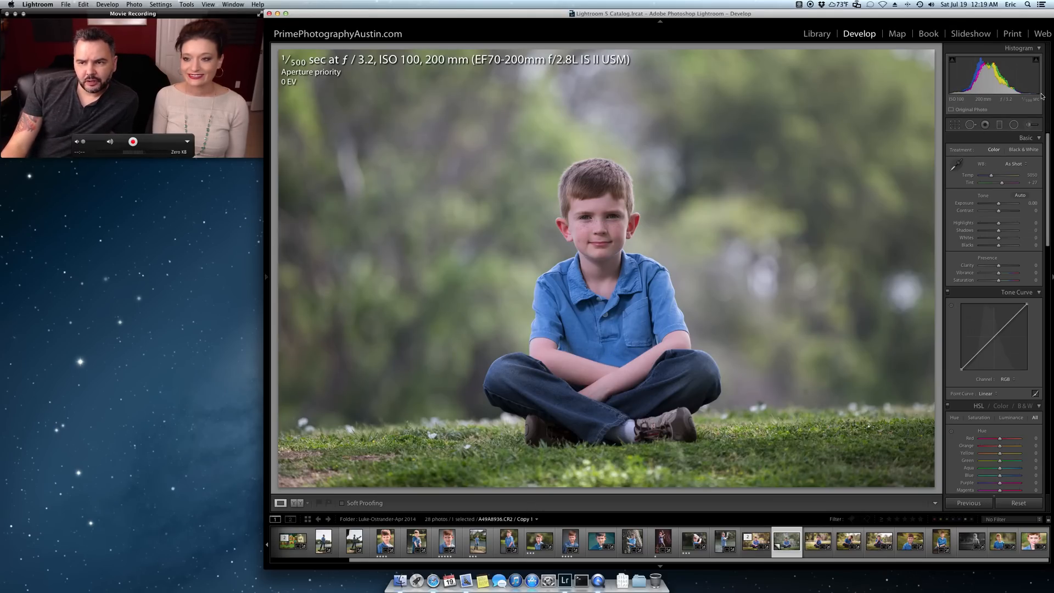
click(604, 220)
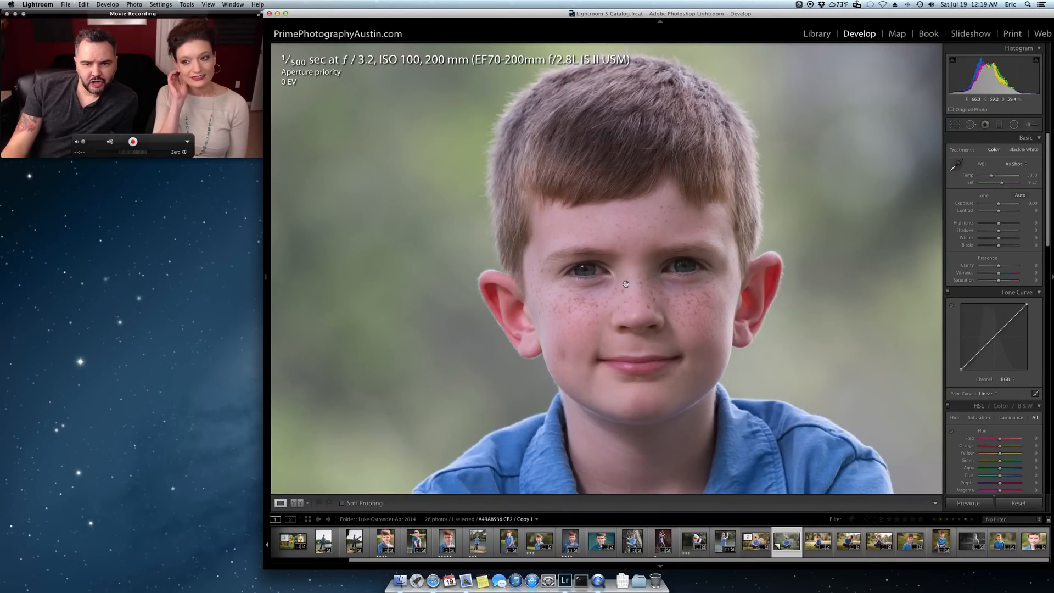
click(822, 361)
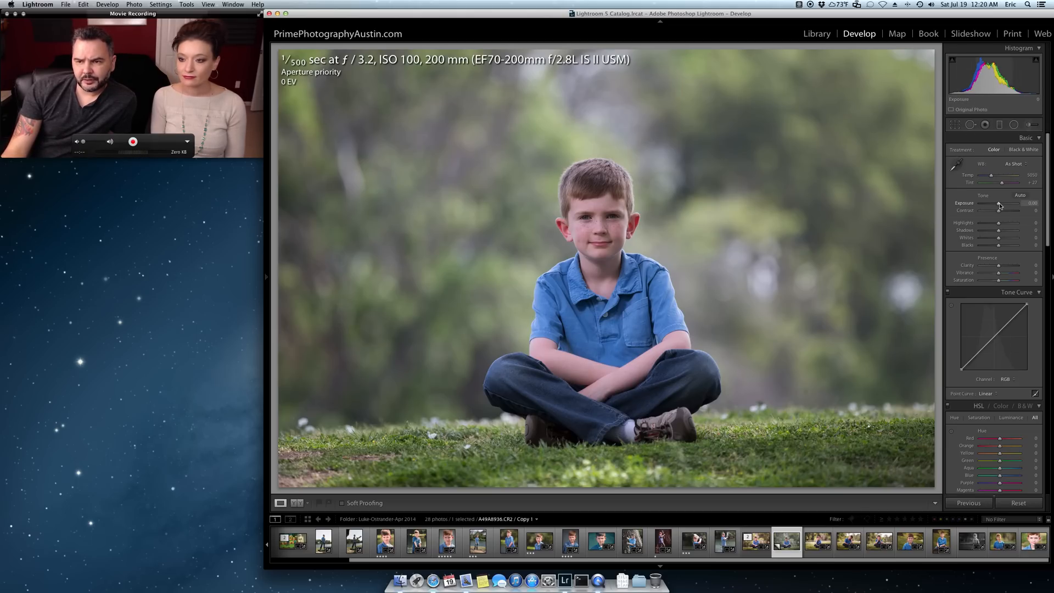
drag(999, 205, 1000, 204)
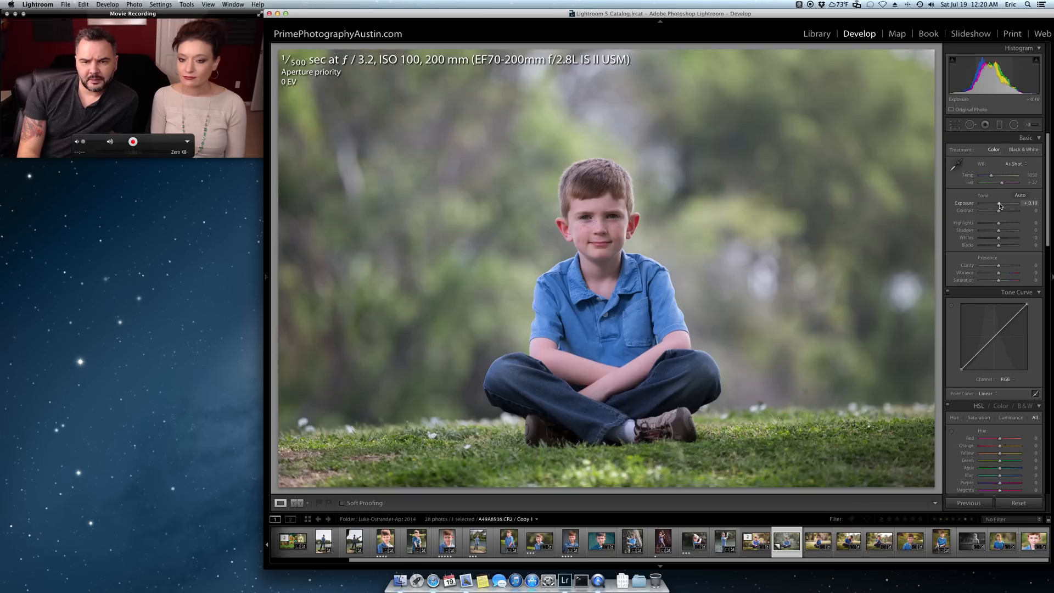
key(Up)
key(Down)
key(Down)
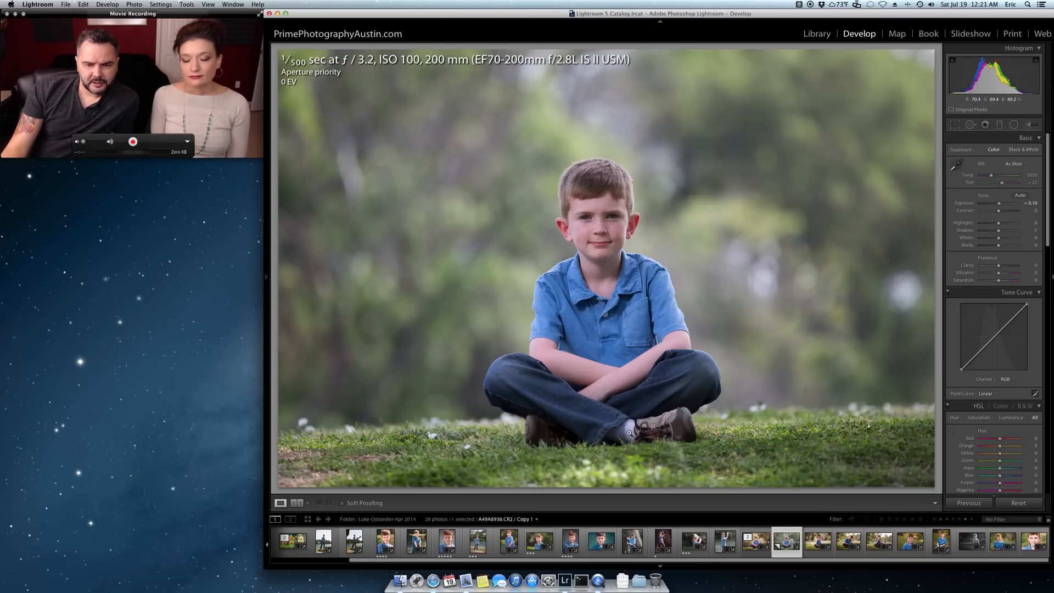
Set the white balance by sampling the boy's white sock as neutral, resampling nearby spots to reach a tint of +15.
click(688, 418)
drag(631, 331, 679, 291)
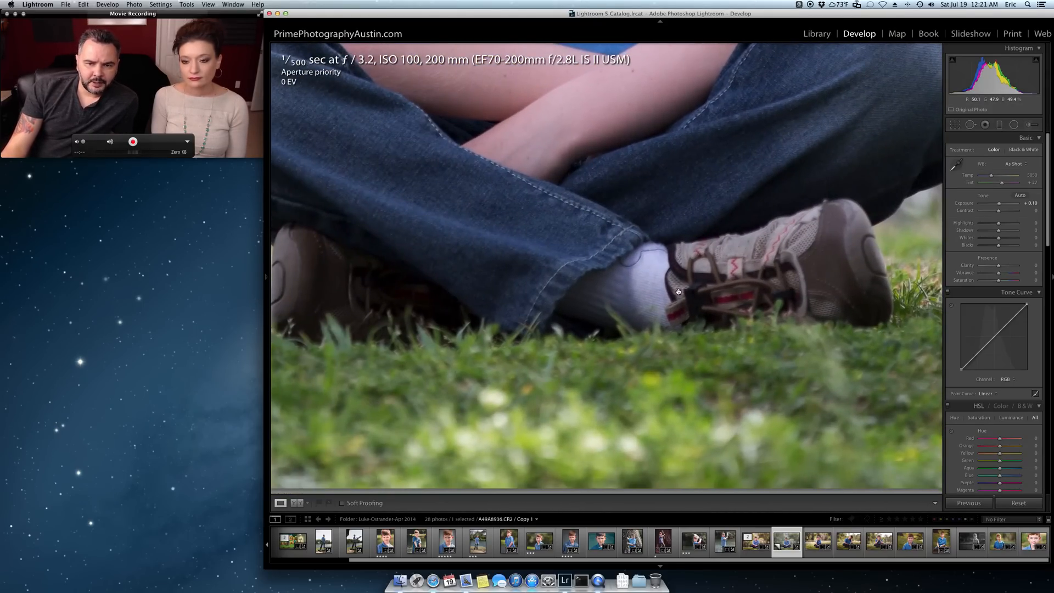
click(647, 306)
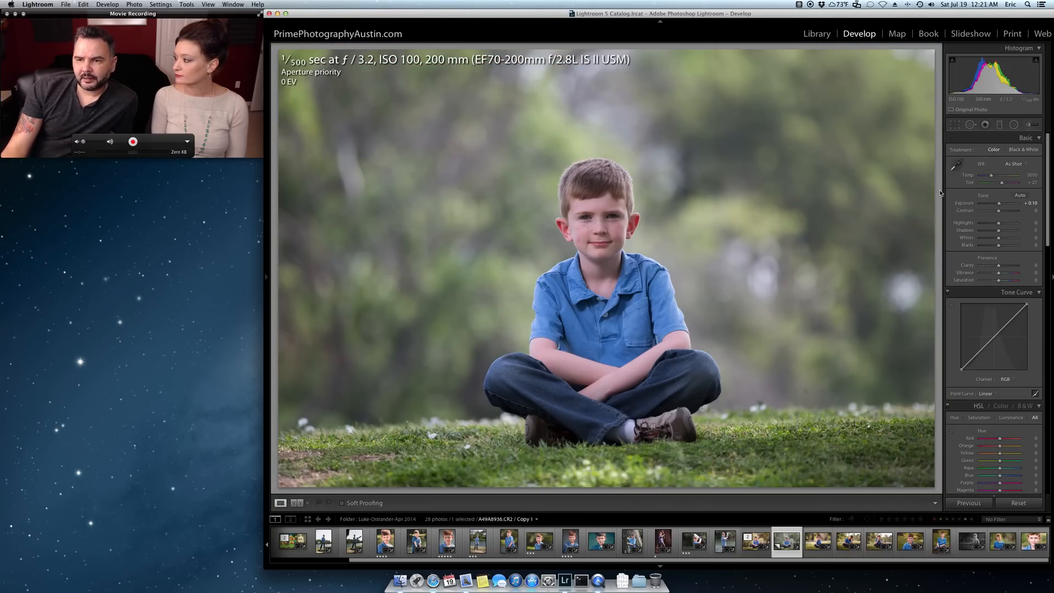
click(956, 164)
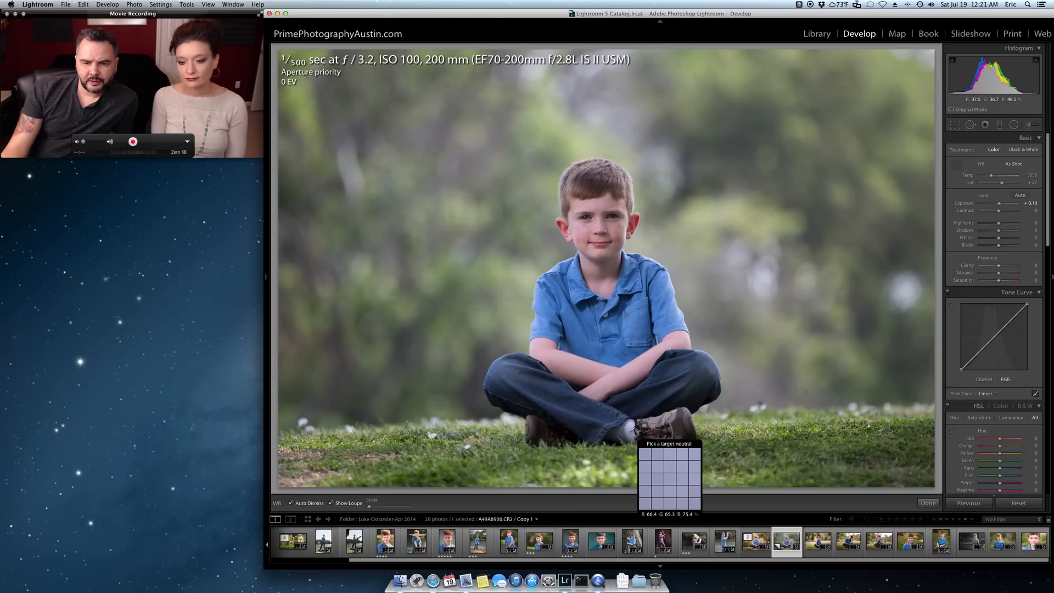
click(629, 433)
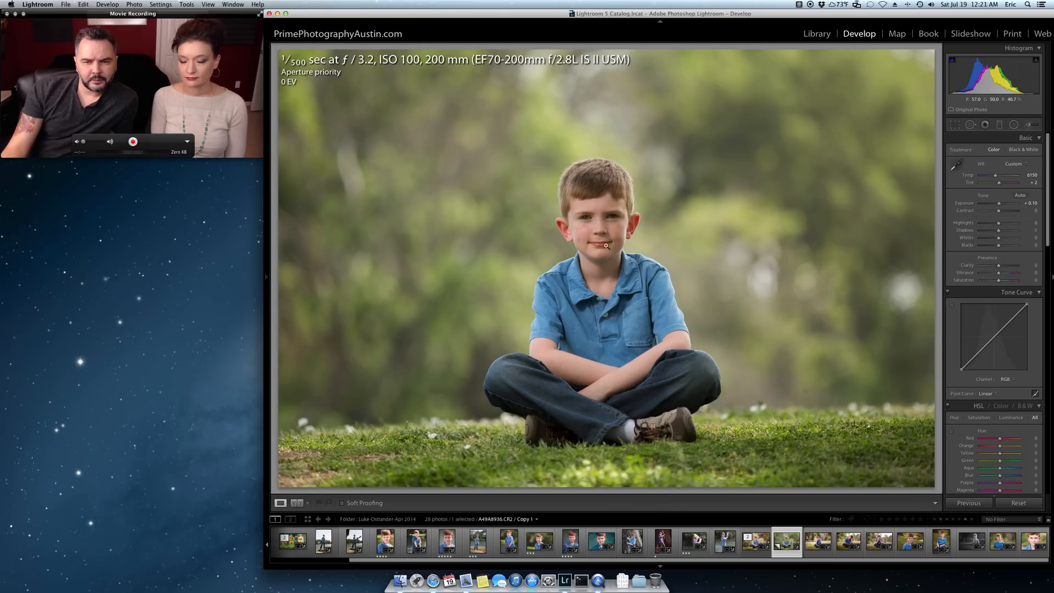
click(961, 162)
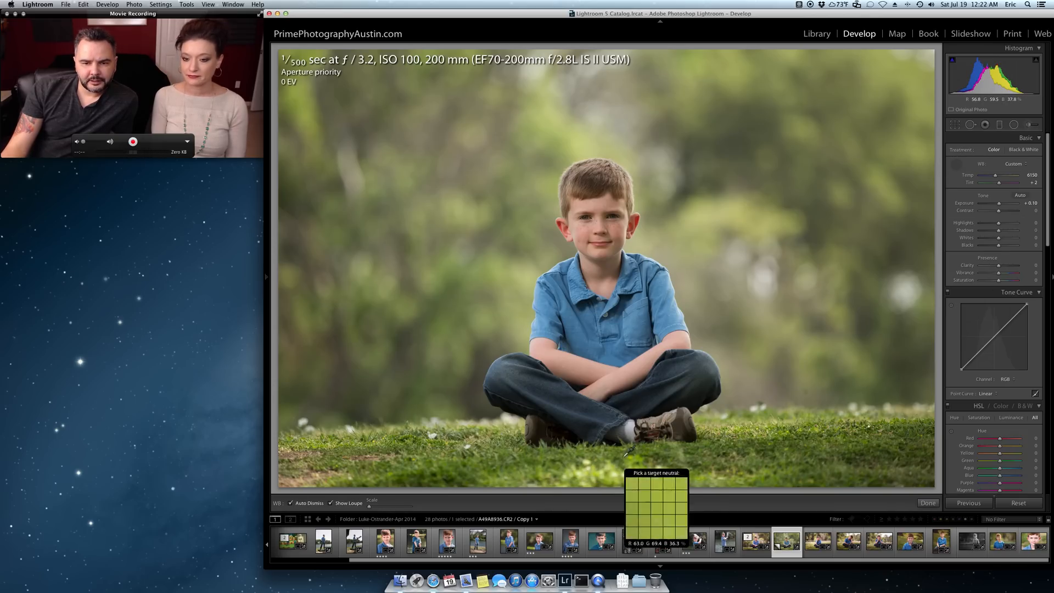
click(629, 431)
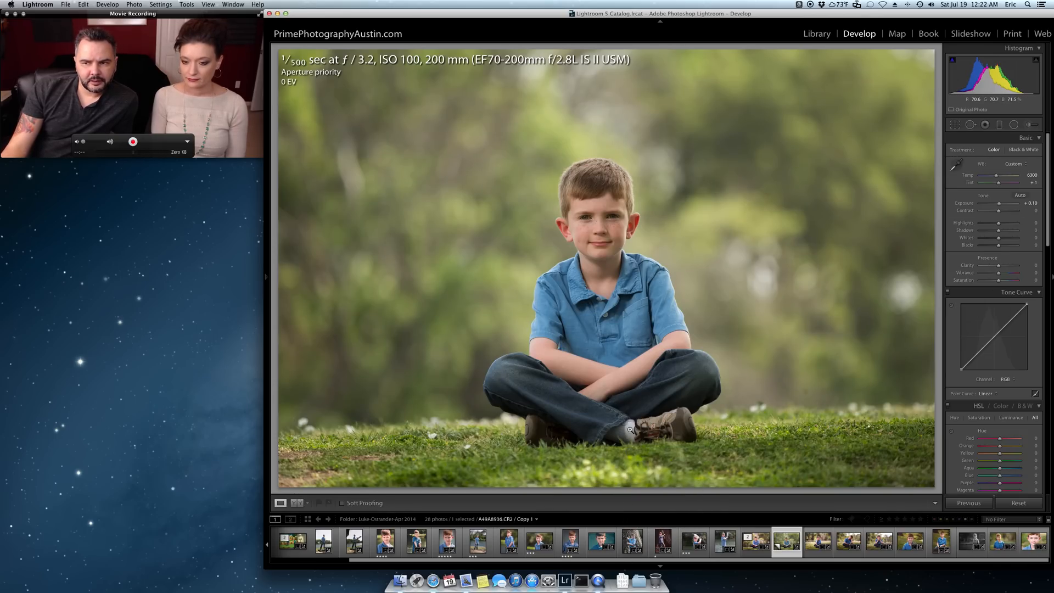
click(956, 164)
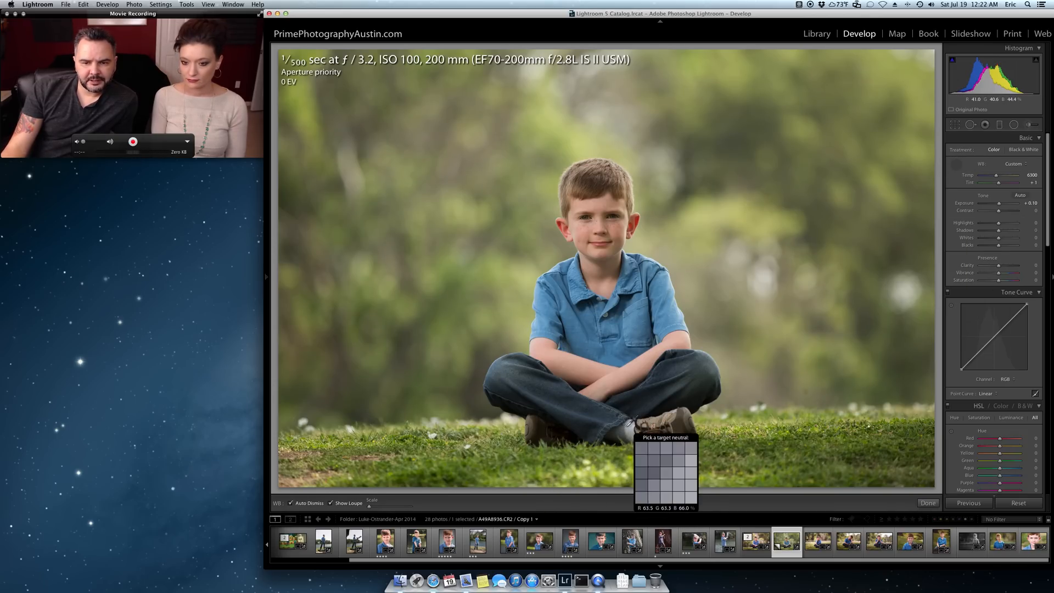
click(629, 431)
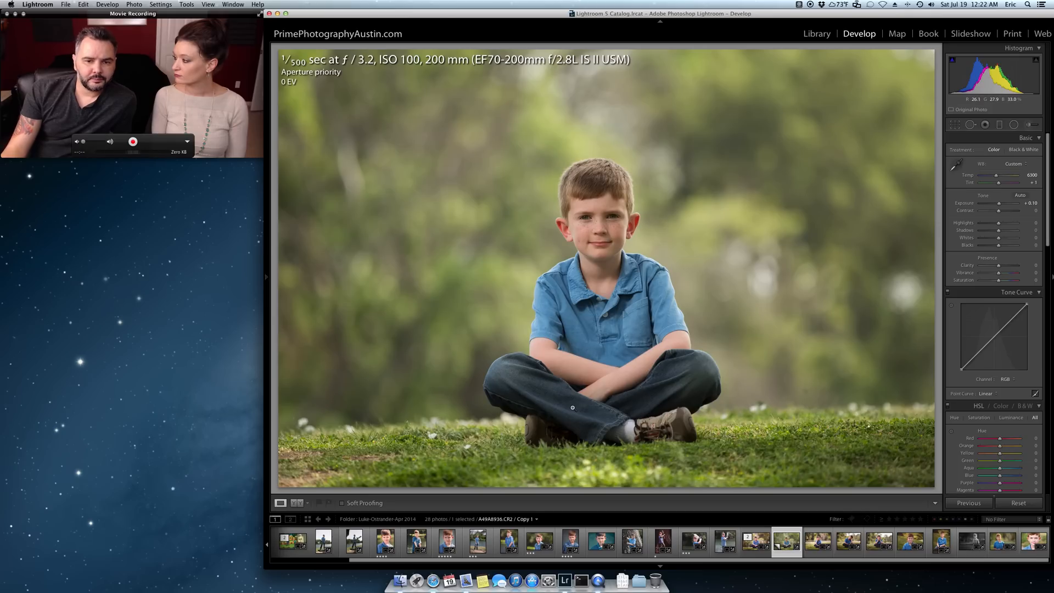
click(956, 164)
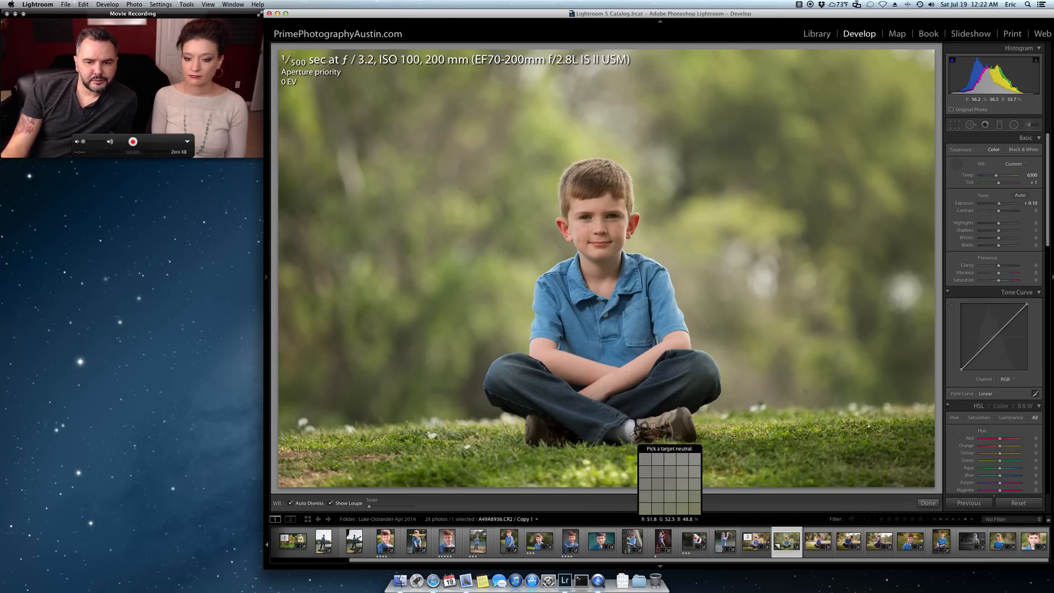
click(630, 436)
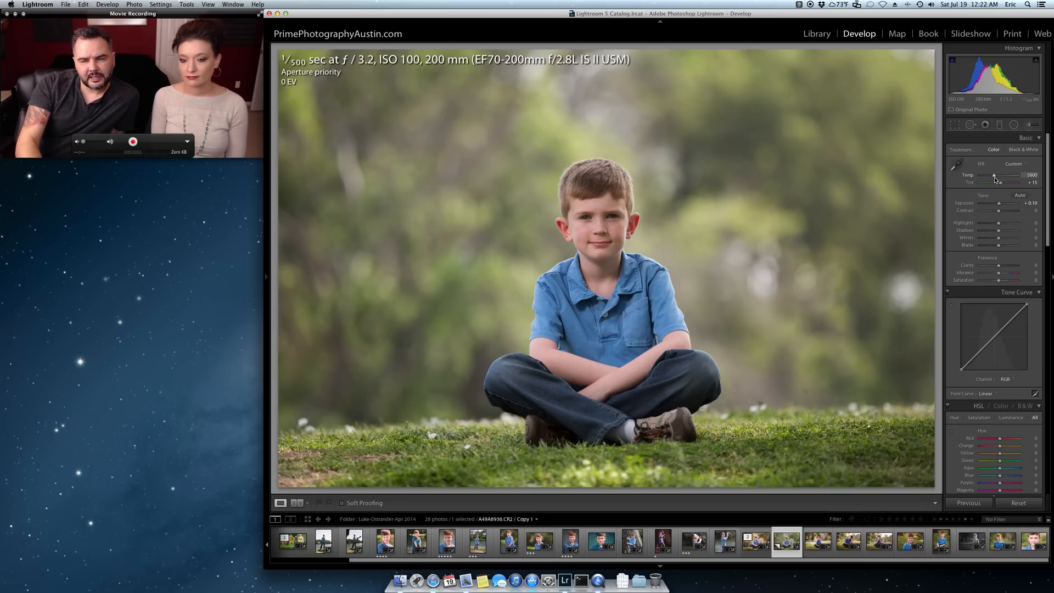
Raise the white balance temperature to 6100 and the tint to +25.
key(Up)
key(Up)
key(Up)
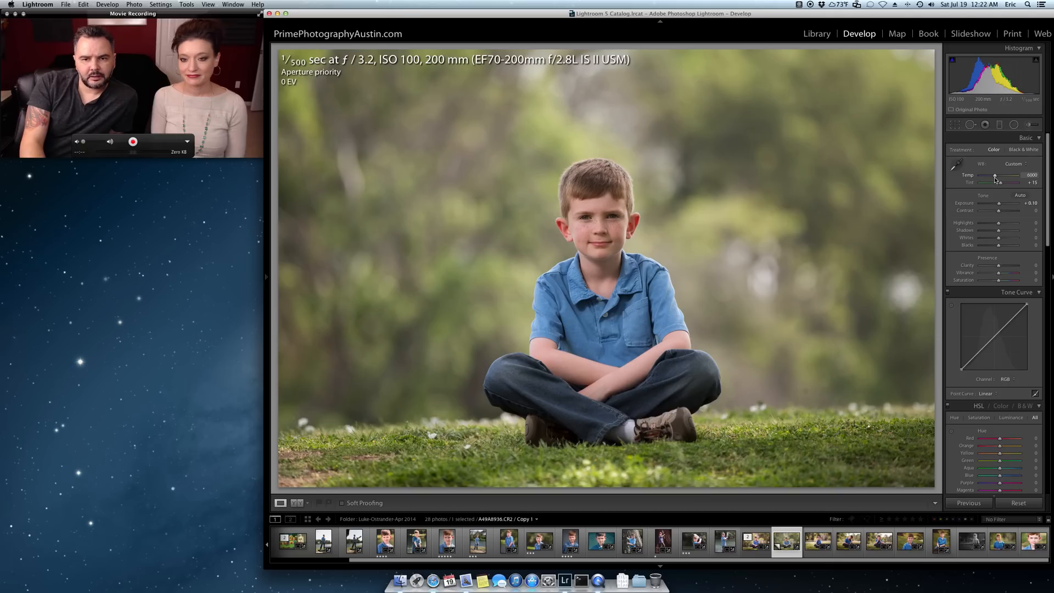
key(Up)
key(Up)
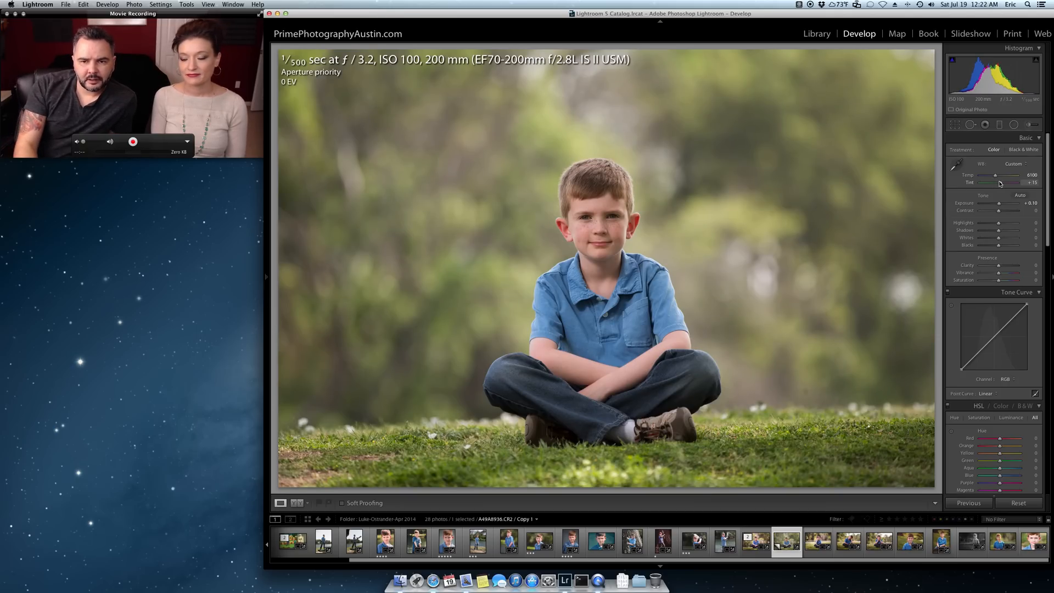
key(Up)
key(Up)
key(Up)
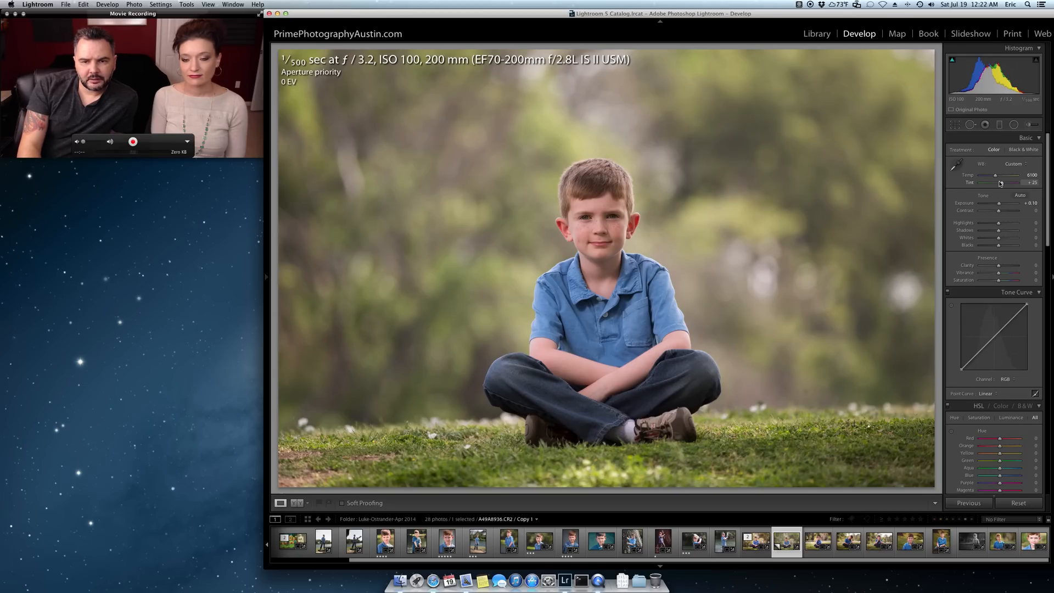
Check the skin, jeans and sock colors up close and raise the temperature to 6300.
click(601, 212)
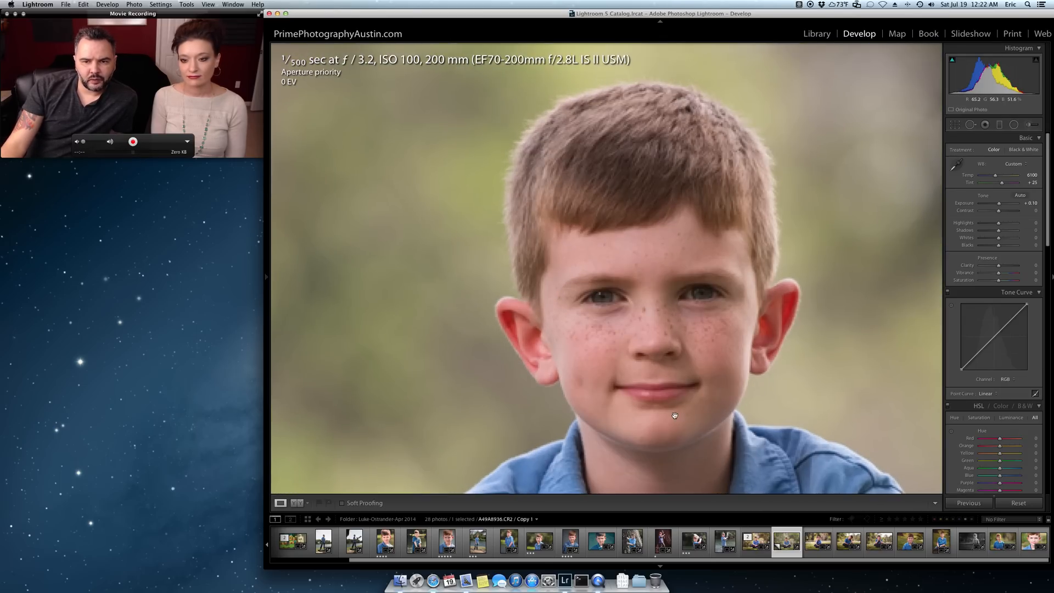
scroll(682, 426, down, 8)
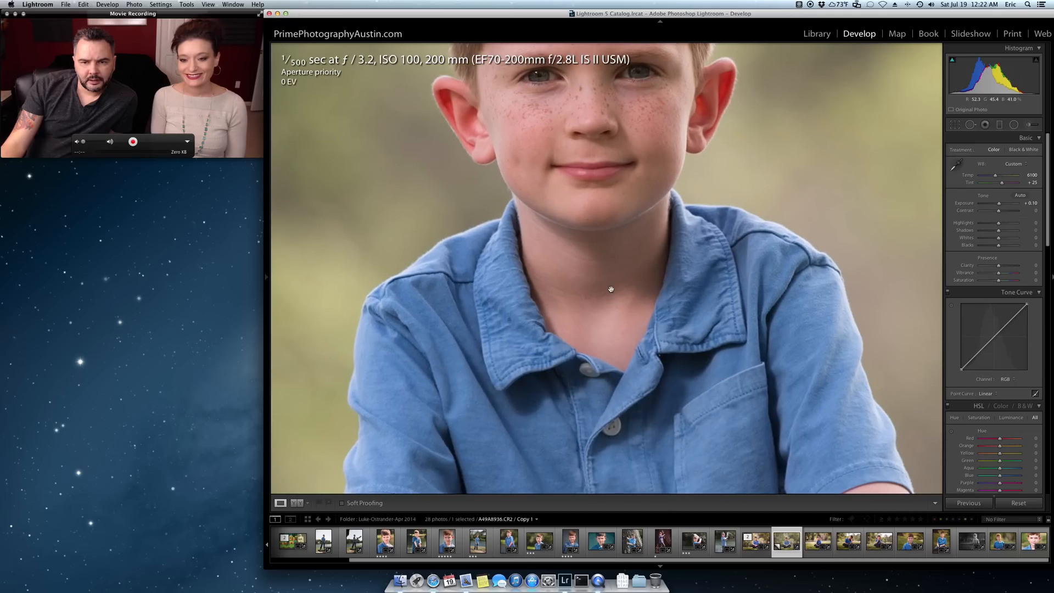
drag(608, 294, 571, 198)
drag(569, 353, 609, 137)
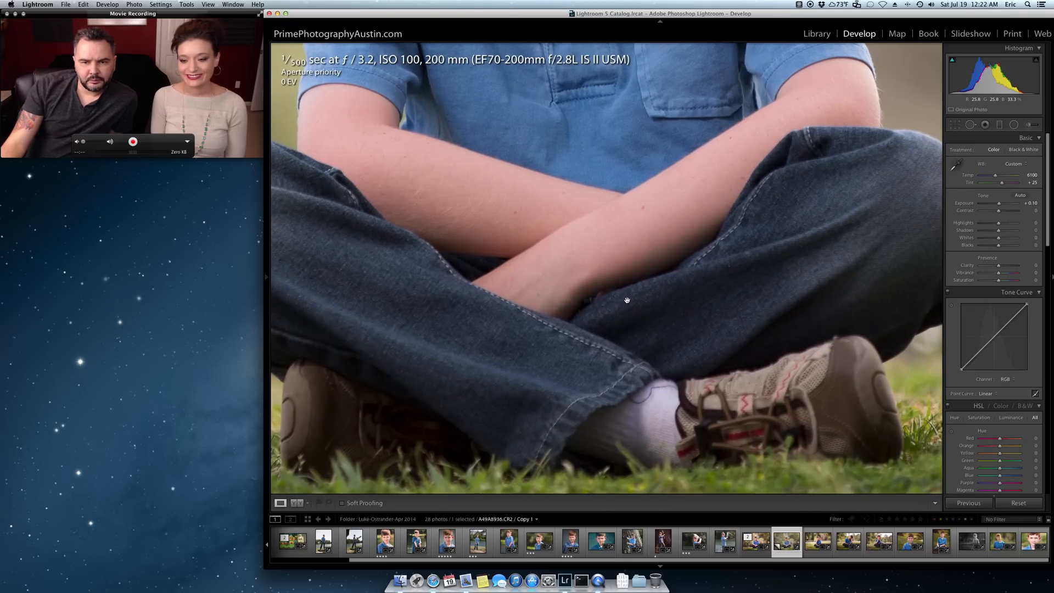
drag(627, 299, 591, 160)
drag(593, 87, 637, 199)
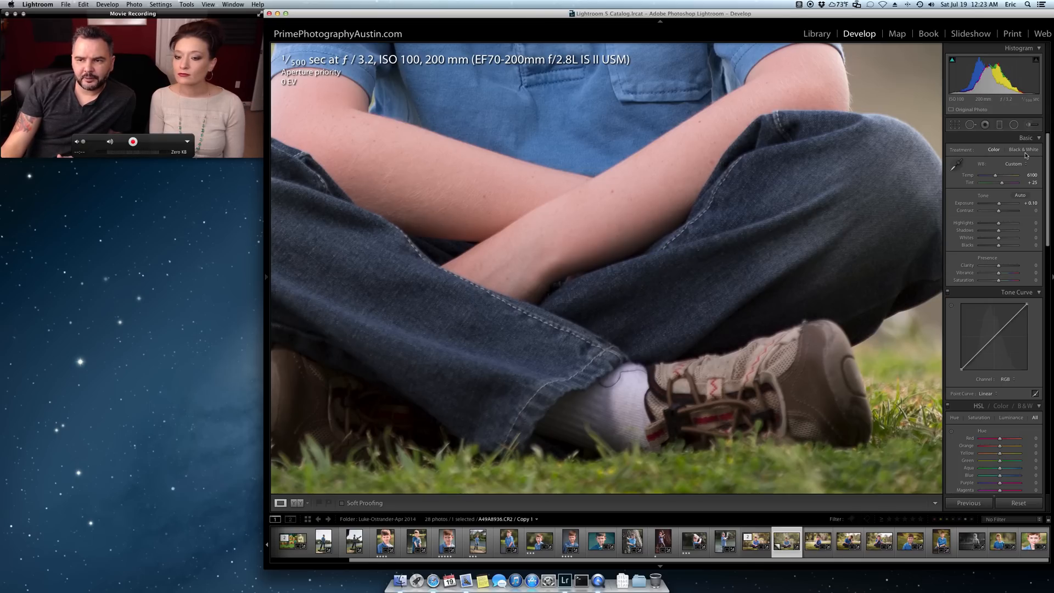
key(Up)
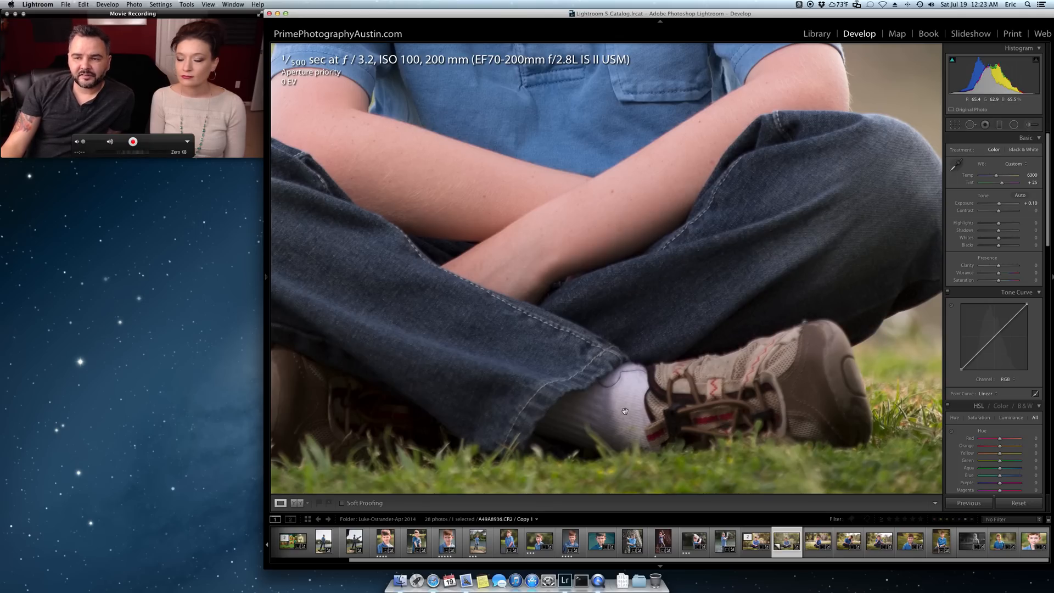
click(630, 371)
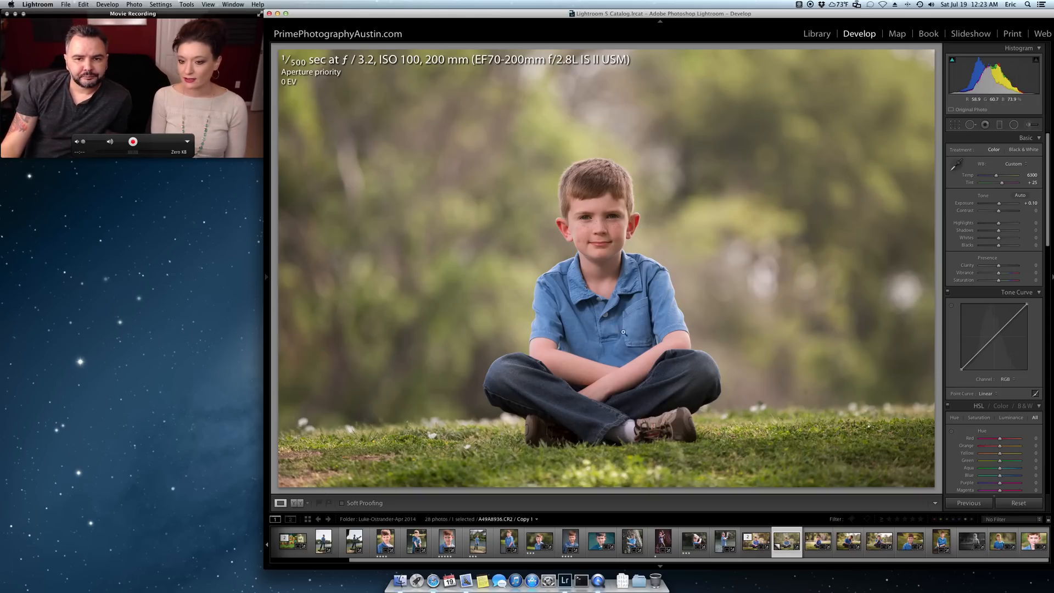
Try a much cooler temperature of 3976 on the photo and bring it back up to 6394.
click(631, 426)
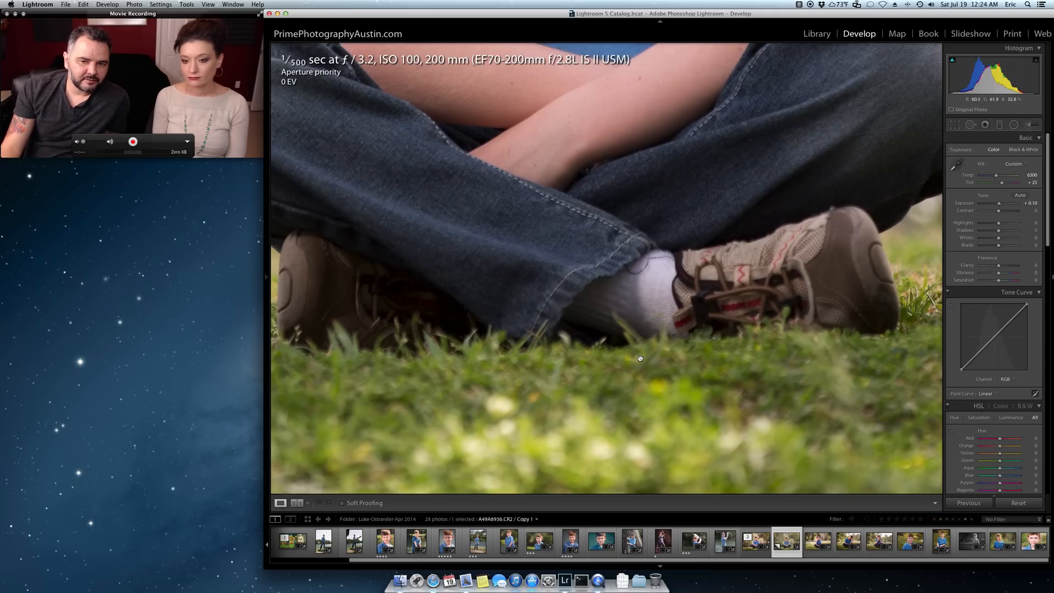
click(661, 287)
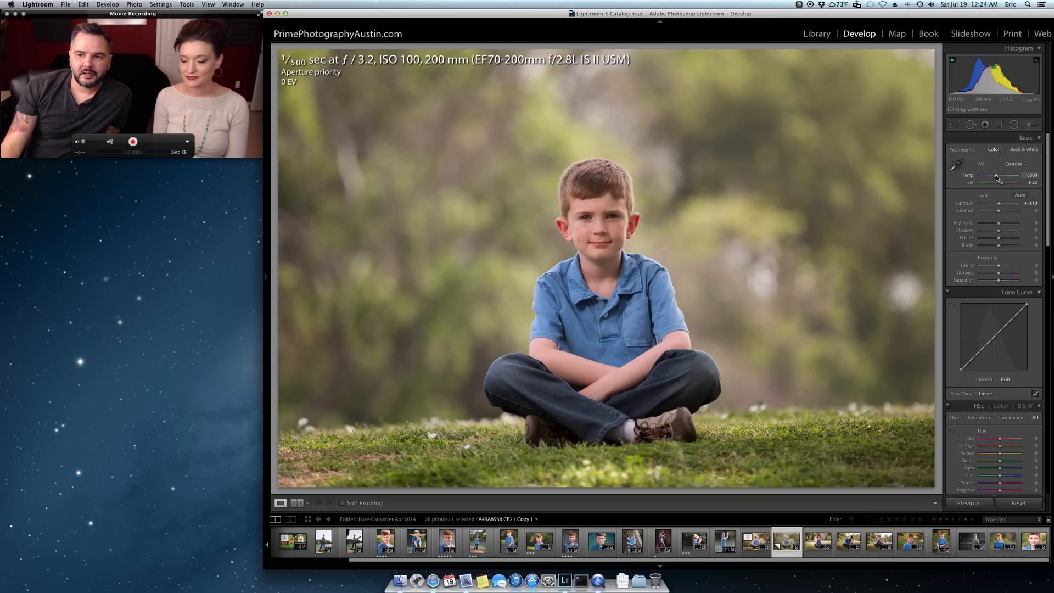
drag(997, 178, 988, 177)
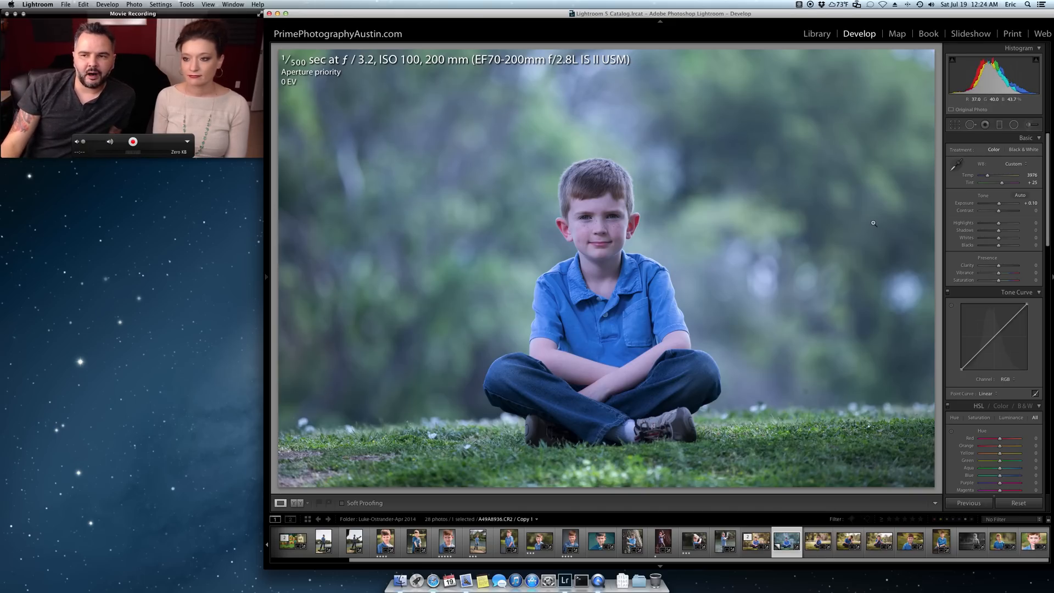
click(987, 176)
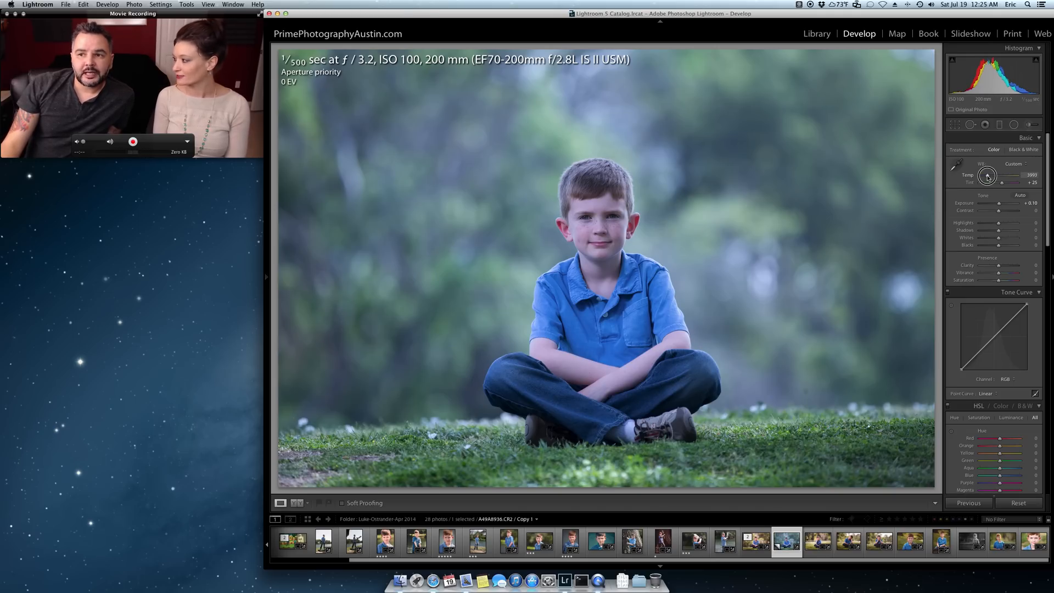
drag(987, 176, 997, 177)
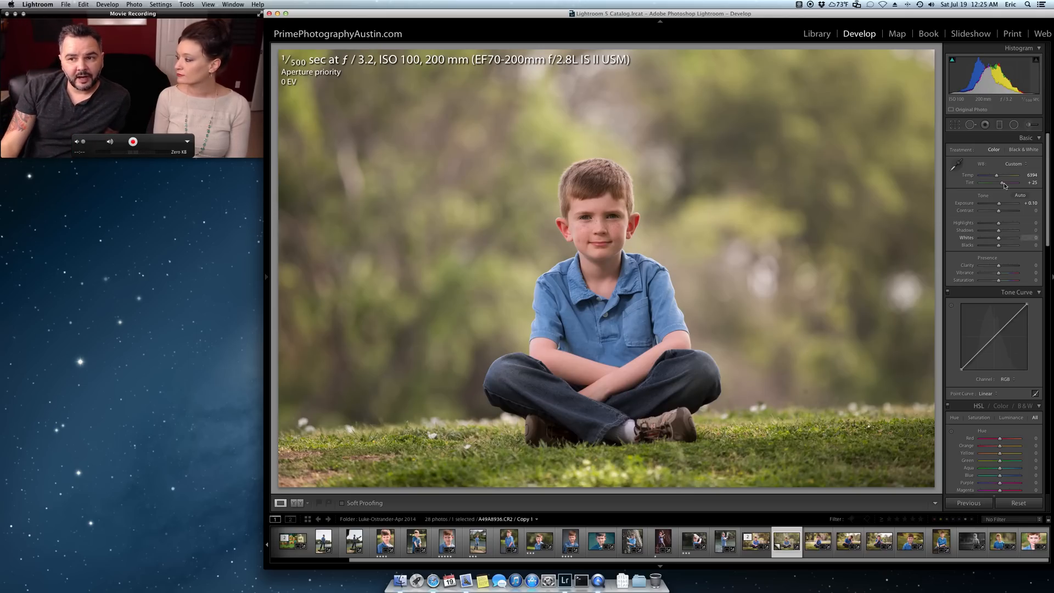
Try a very warm temperature of 9684, settle on 7383, and check the skin tone on the boy's face.
drag(998, 177, 1006, 177)
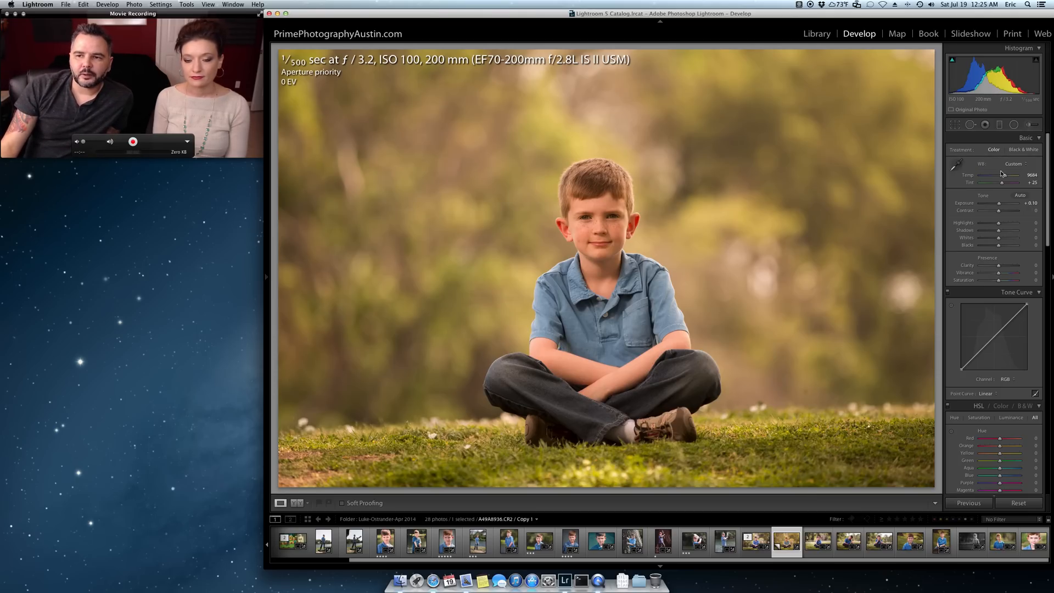
drag(1004, 177, 1001, 180)
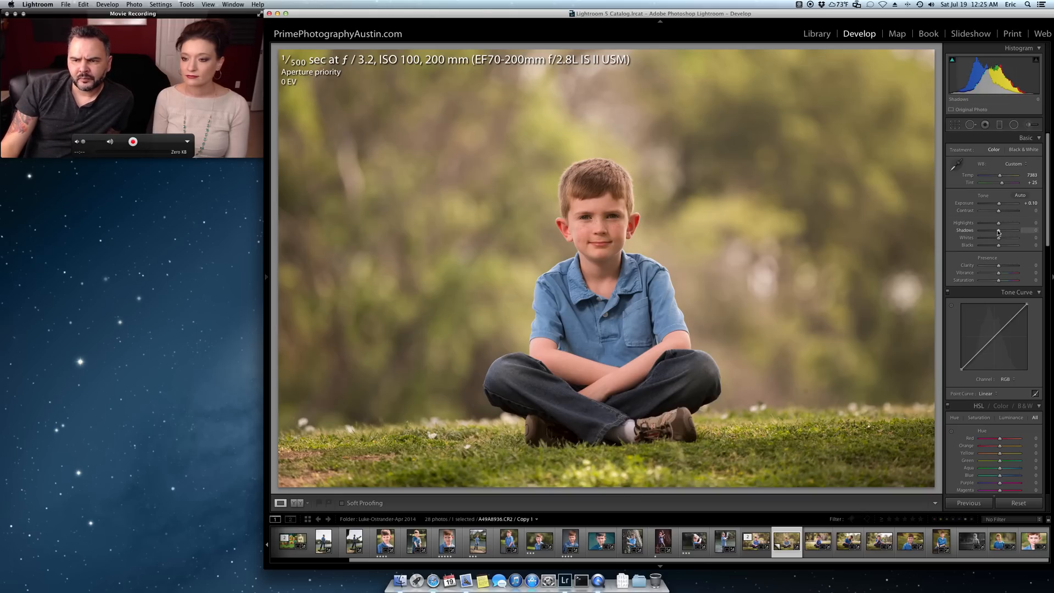
click(610, 214)
click(614, 222)
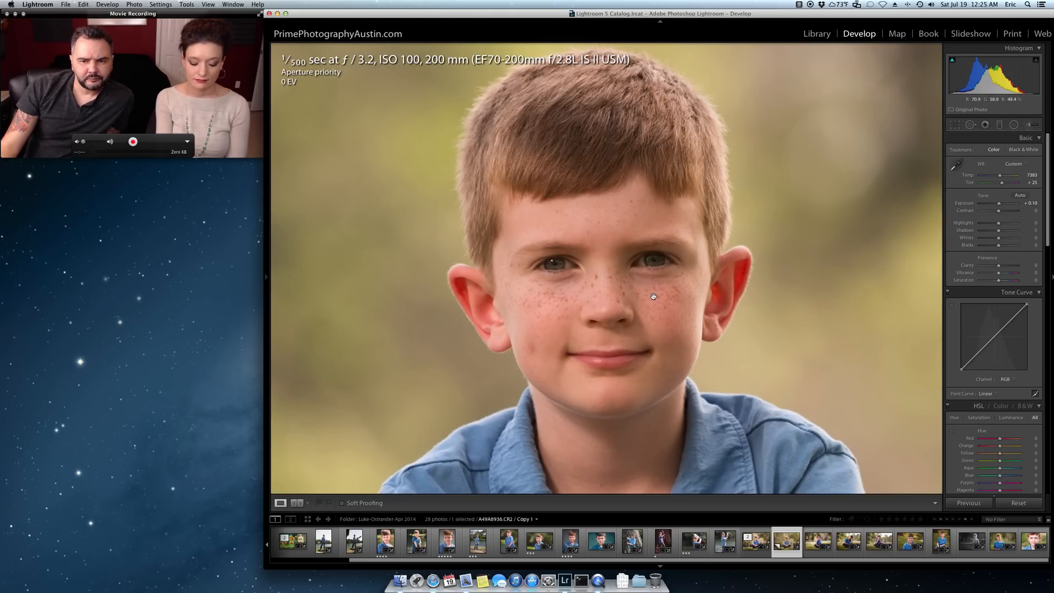
click(667, 343)
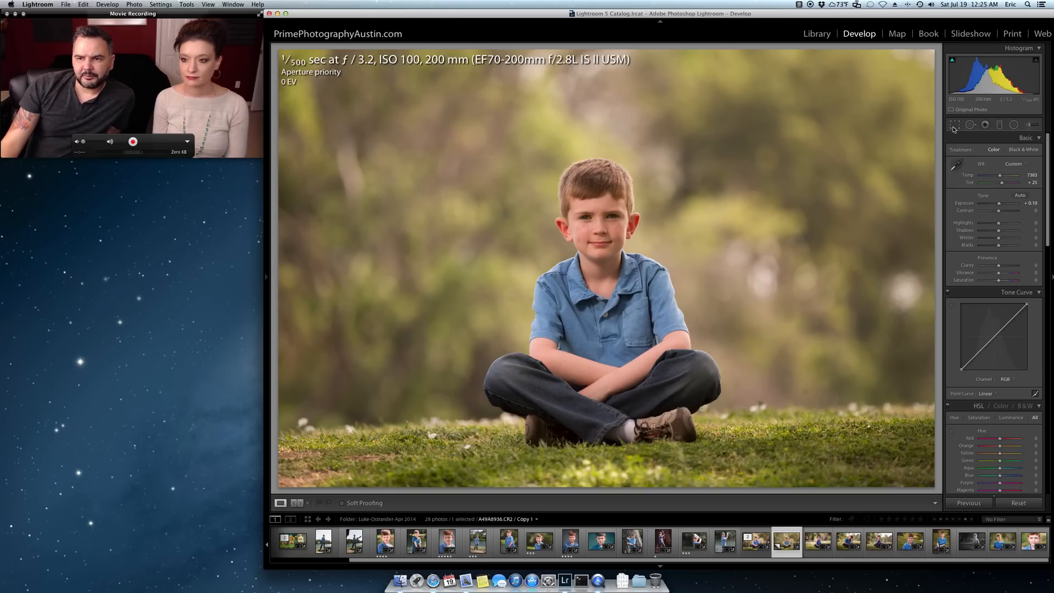
Crop the photo slightly tighter around the boy and rotate it a little clockwise to level the grass line.
key(r)
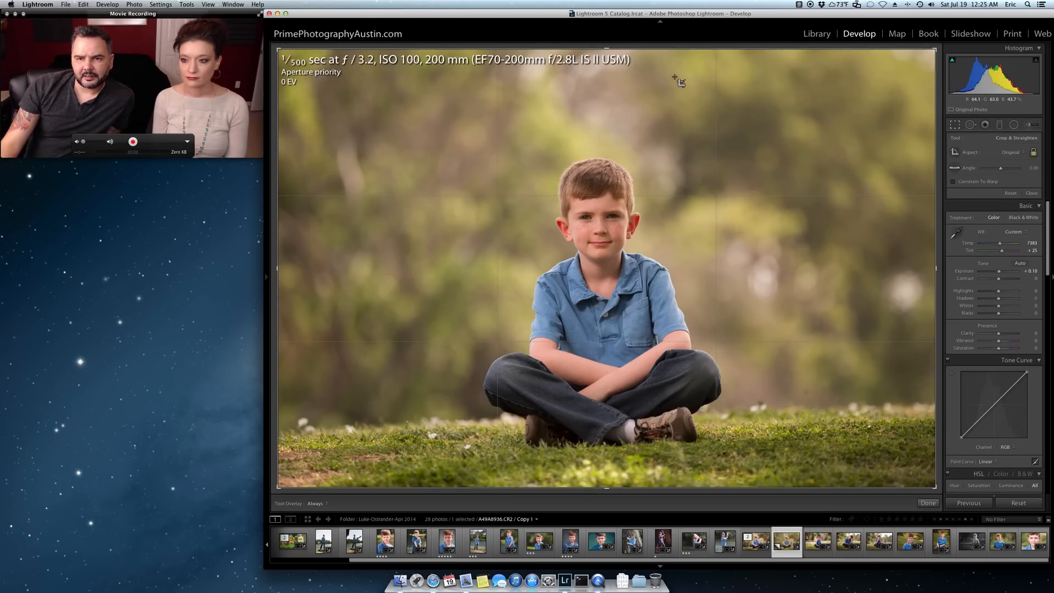
drag(618, 50, 619, 77)
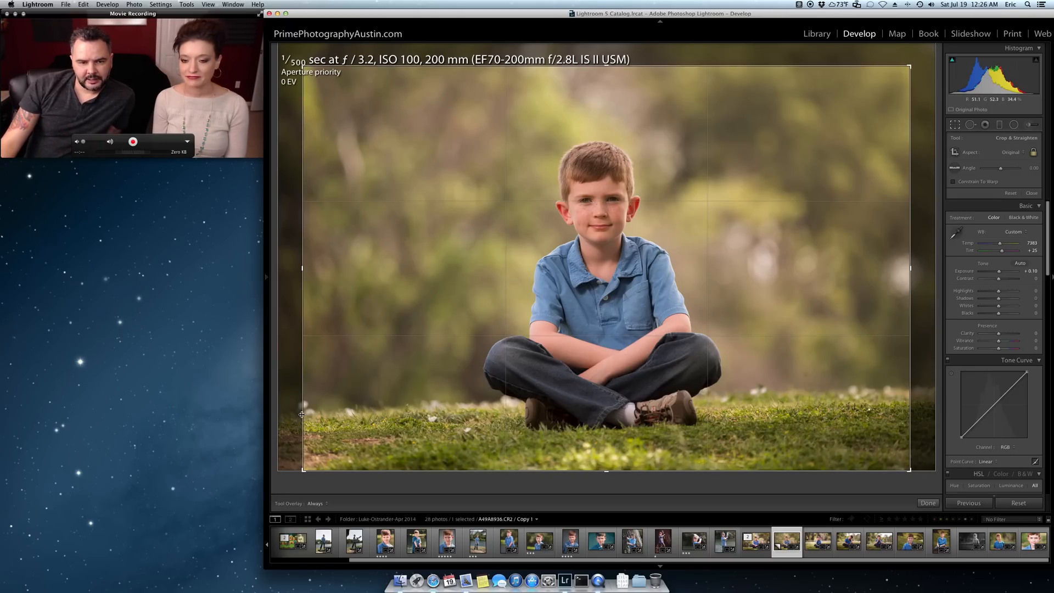
drag(928, 393, 931, 403)
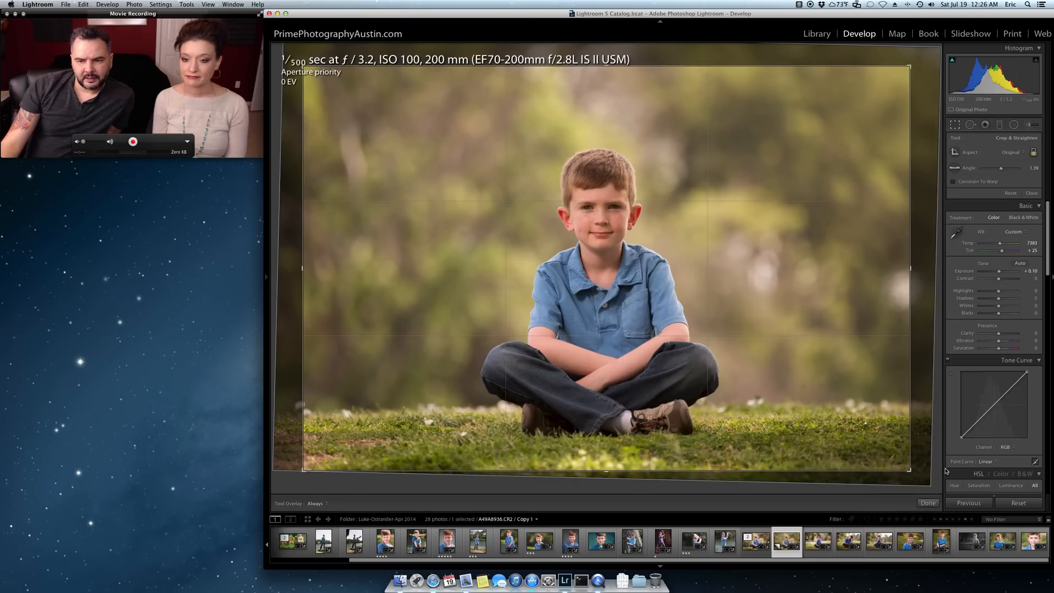
click(930, 507)
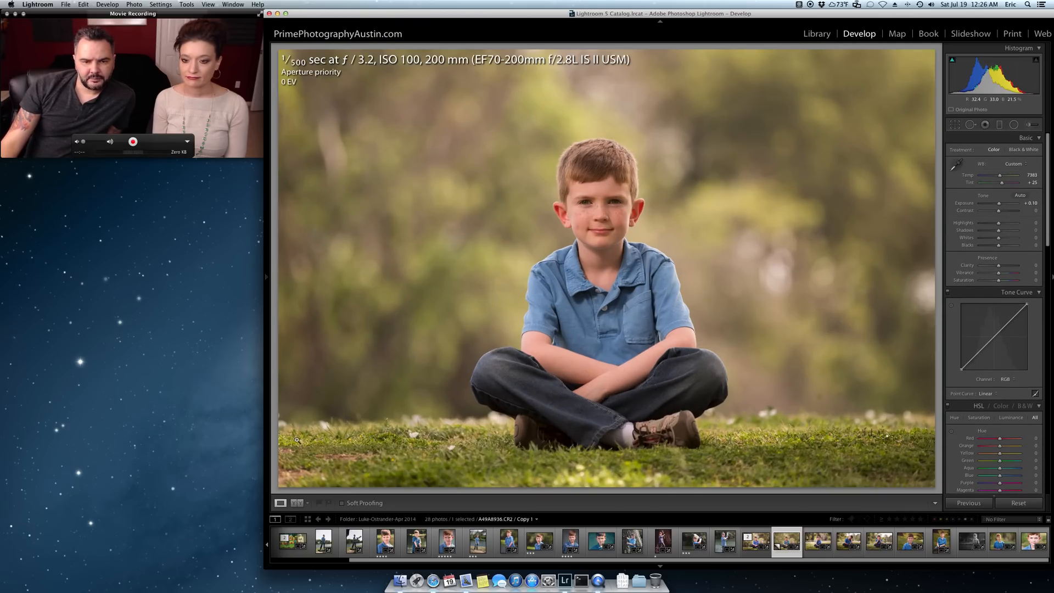
Straighten the crop along the grass line behind the boy to an angle of 2.29.
click(953, 126)
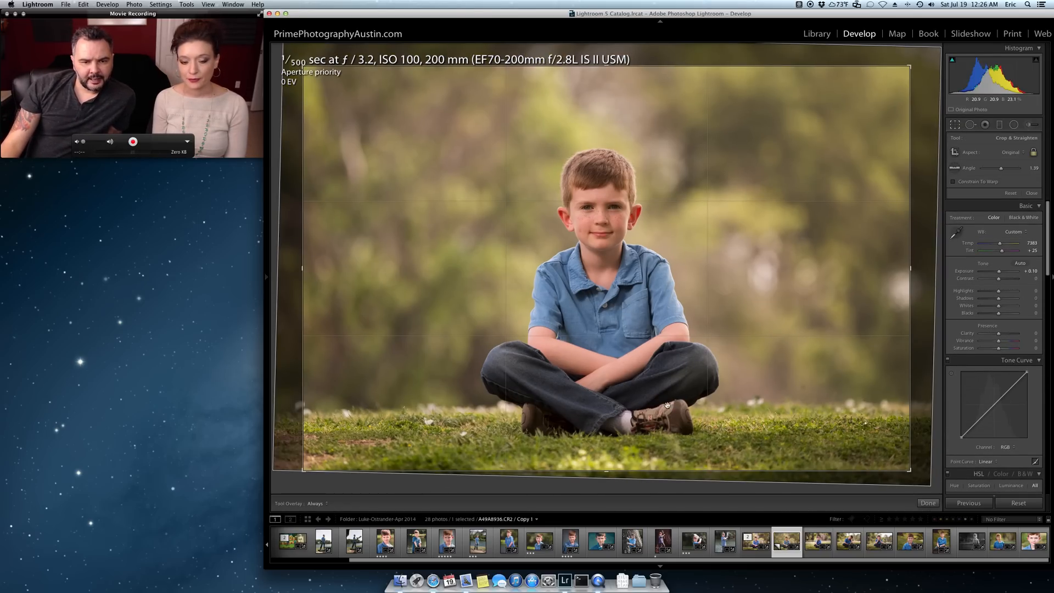
click(953, 169)
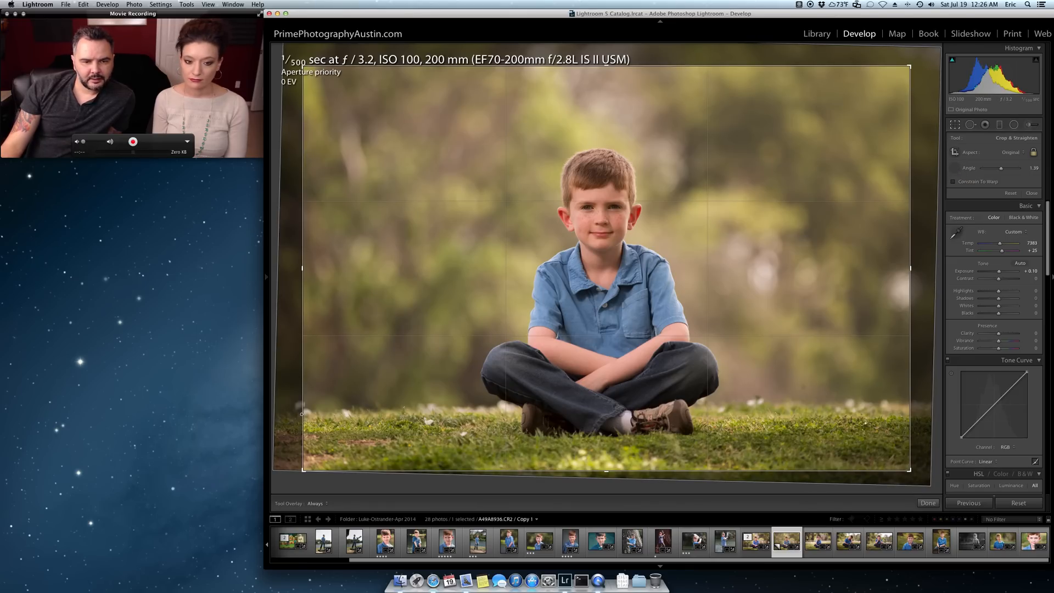
drag(396, 413, 910, 405)
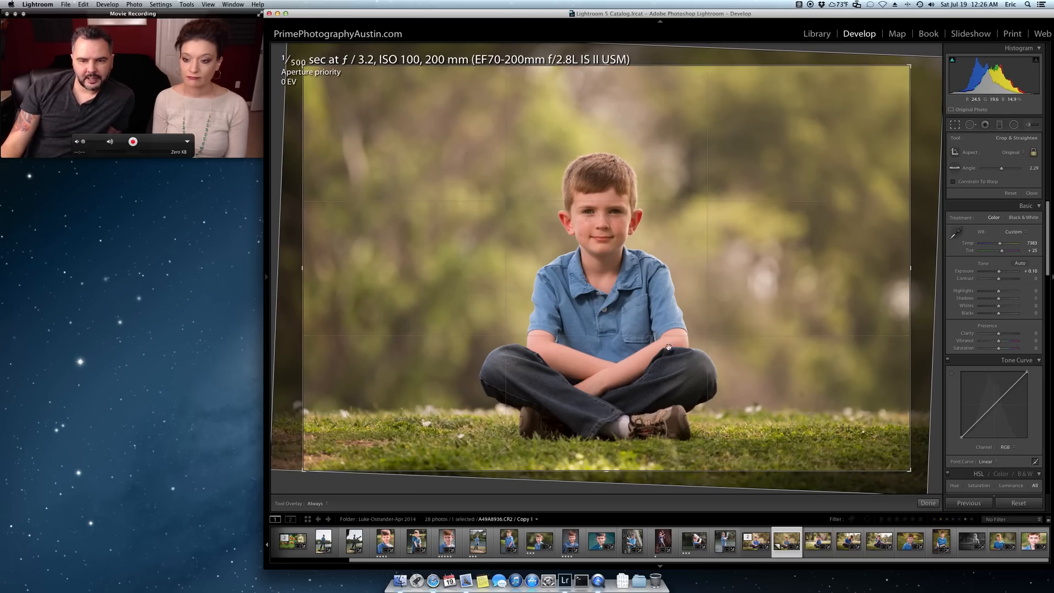
key(Return)
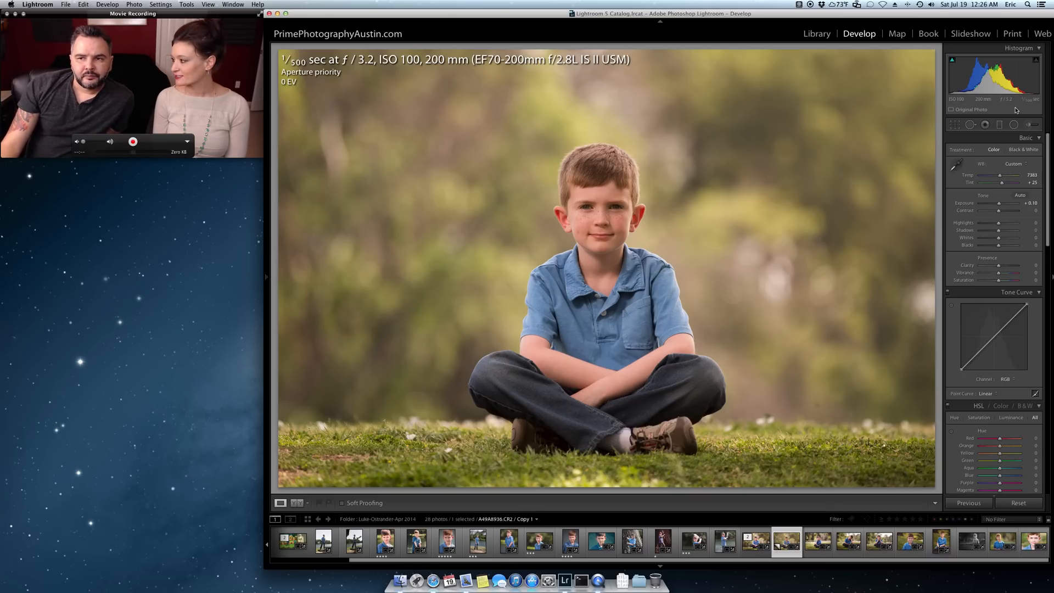
Tighten the crop a little further and shift the photo so the boy sits in the middle of the frame.
click(954, 125)
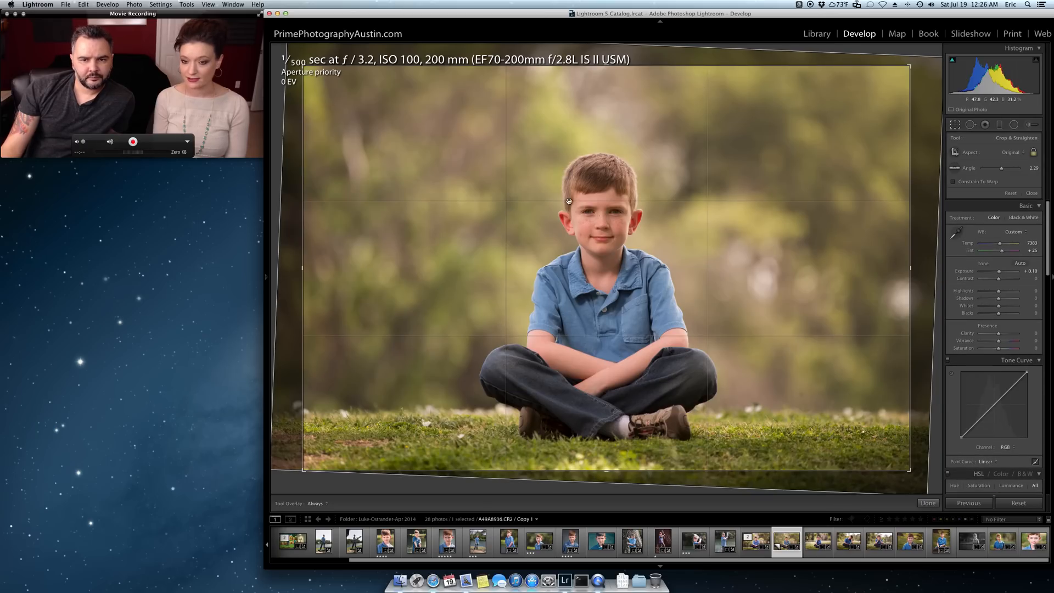
drag(625, 66, 625, 75)
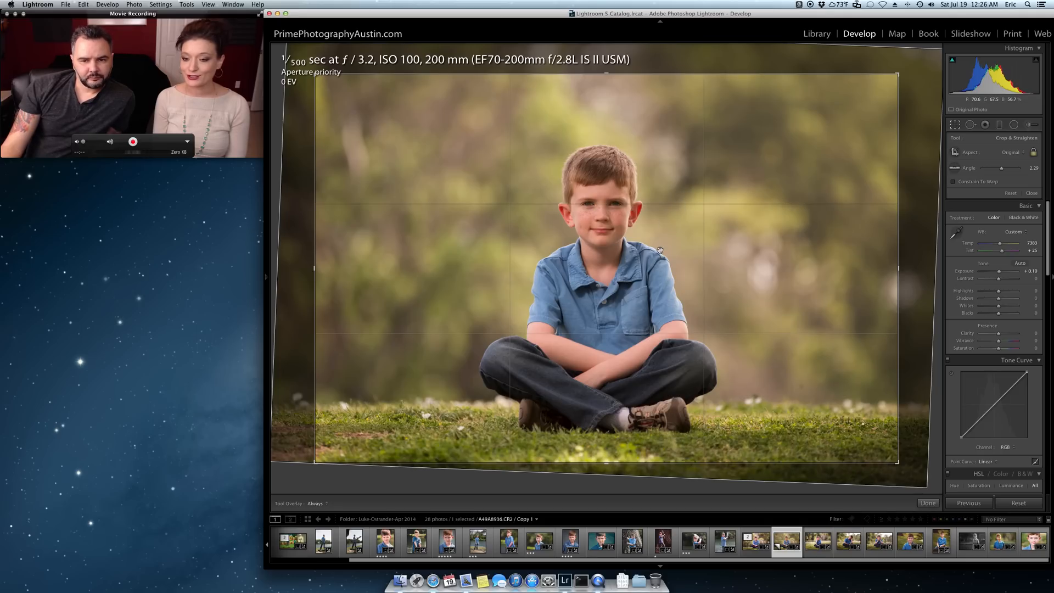
drag(649, 270, 655, 271)
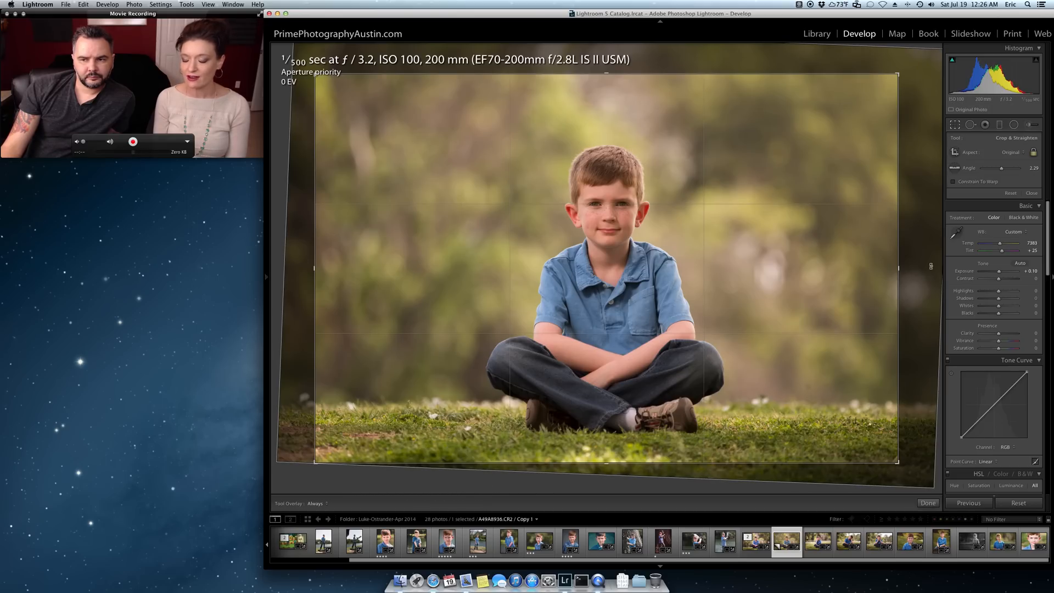
click(927, 503)
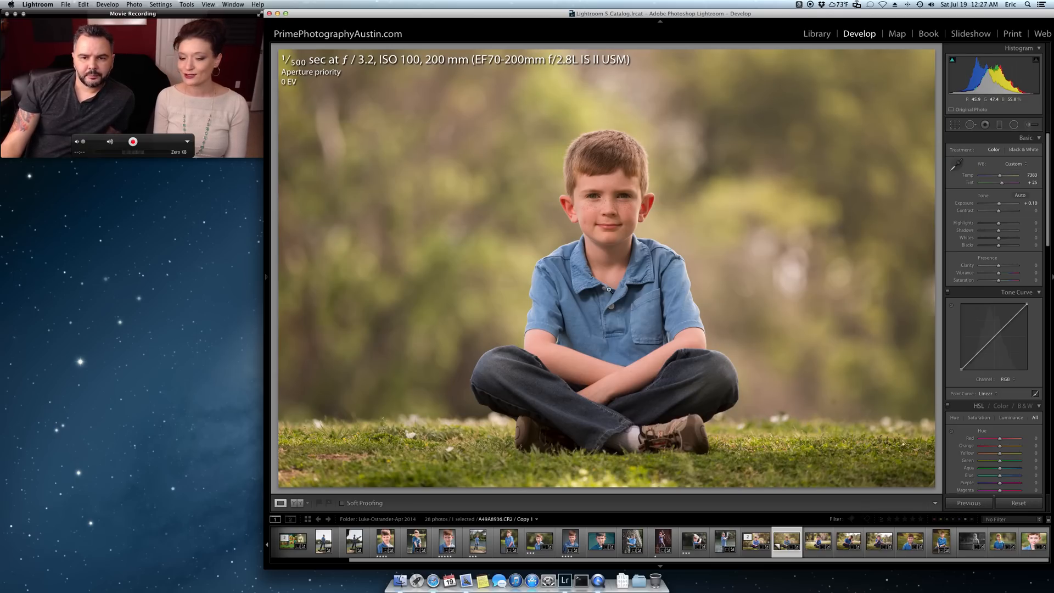
Try a tighter off-center crop with the boy in the right part of the frame and only a thin strip of grass.
click(956, 125)
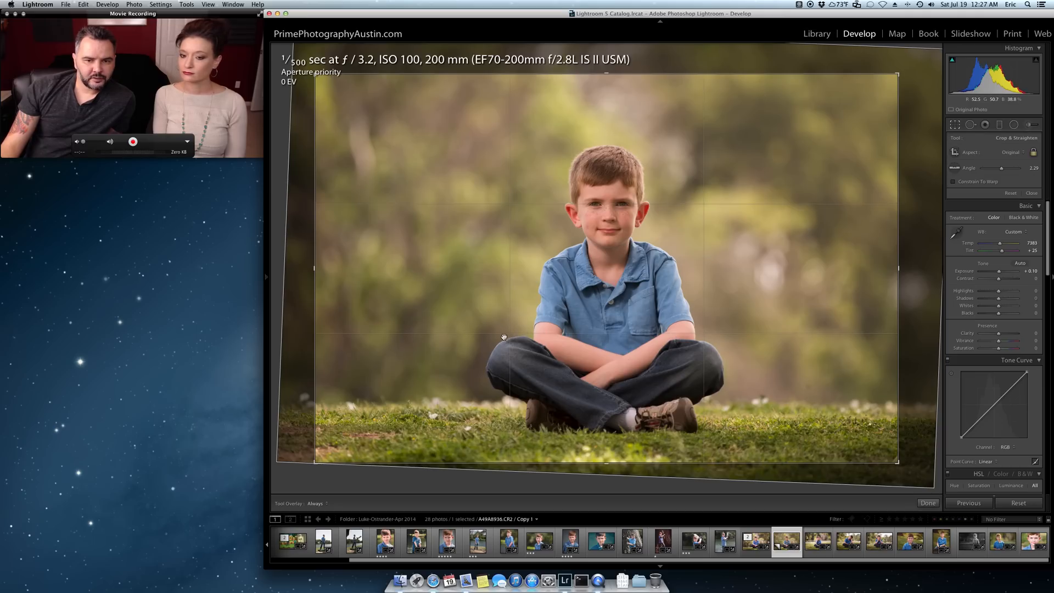
drag(602, 277, 713, 278)
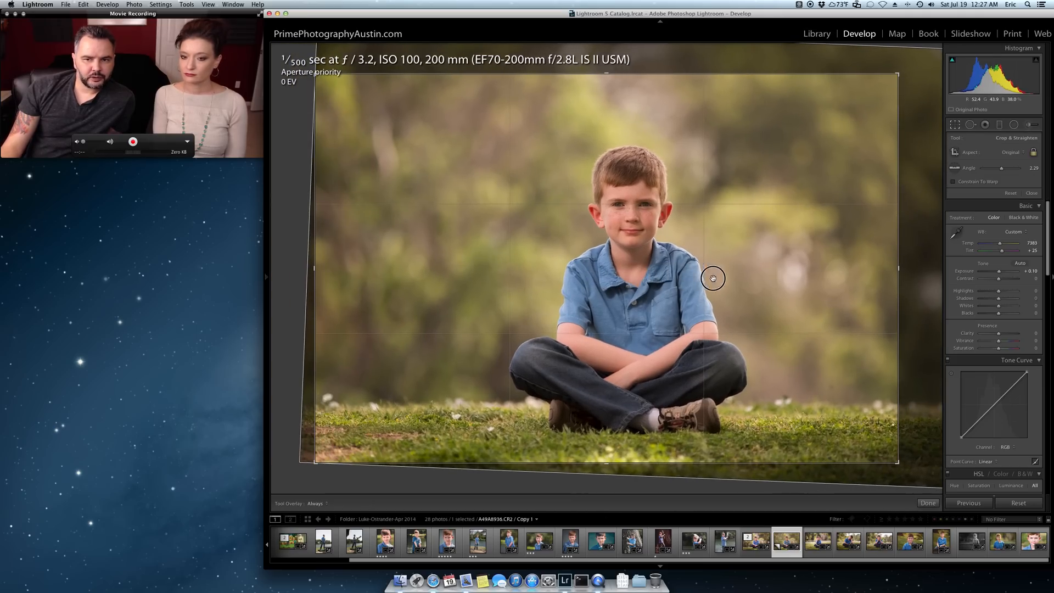
drag(897, 74, 865, 95)
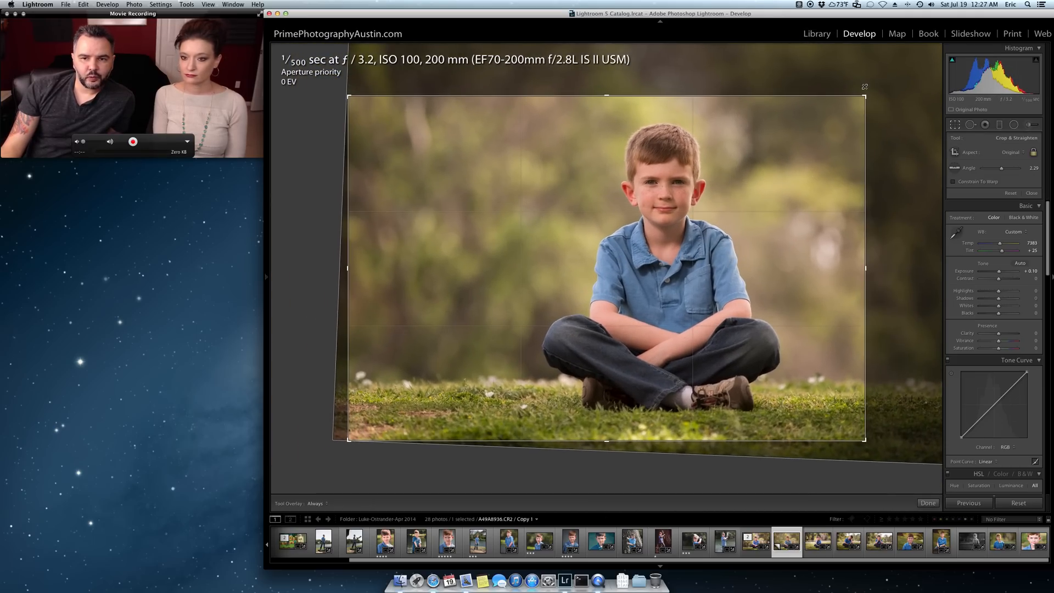
drag(818, 234, 758, 261)
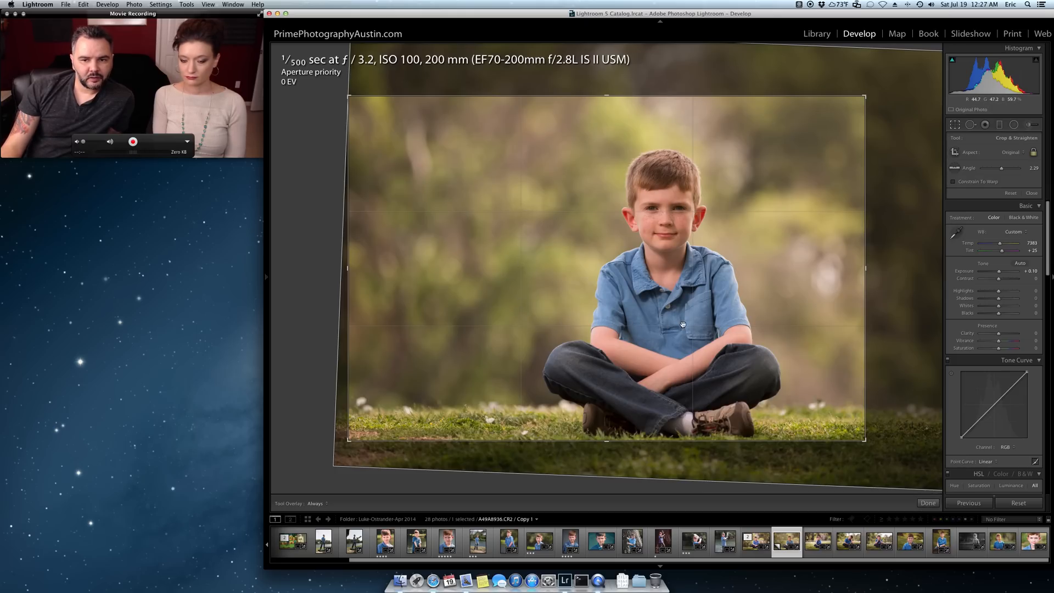
key(Return)
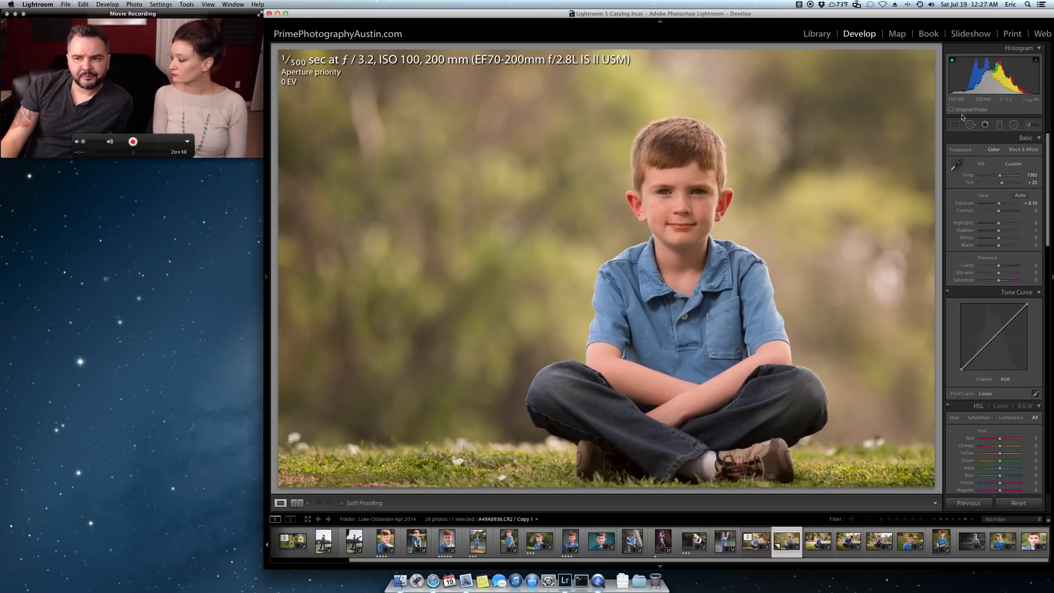
Reset the crop and try a tighter one that cuts the grass away right at the boy's shoes.
key(r)
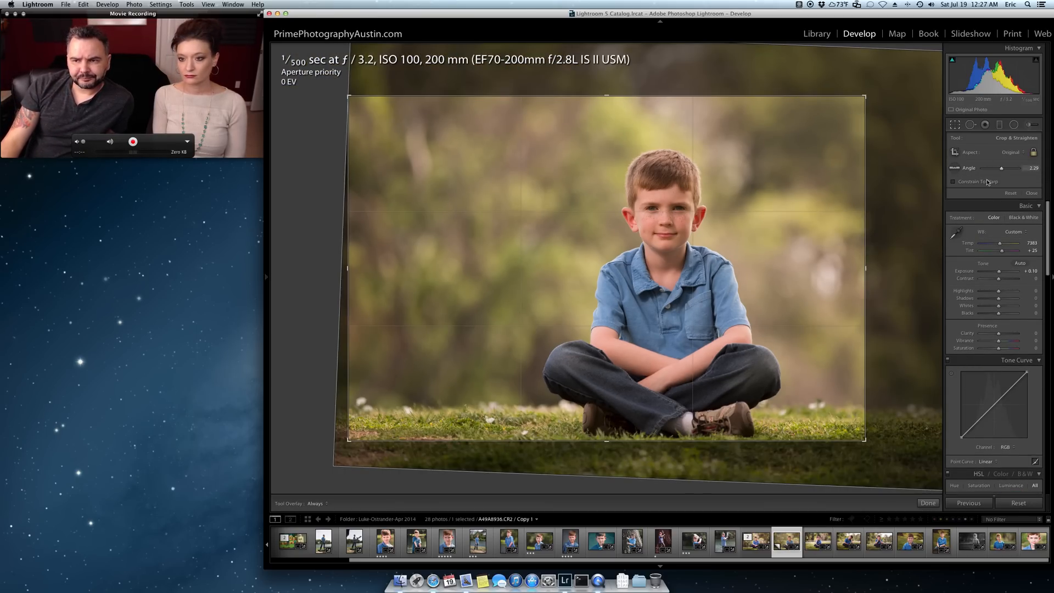
click(1011, 192)
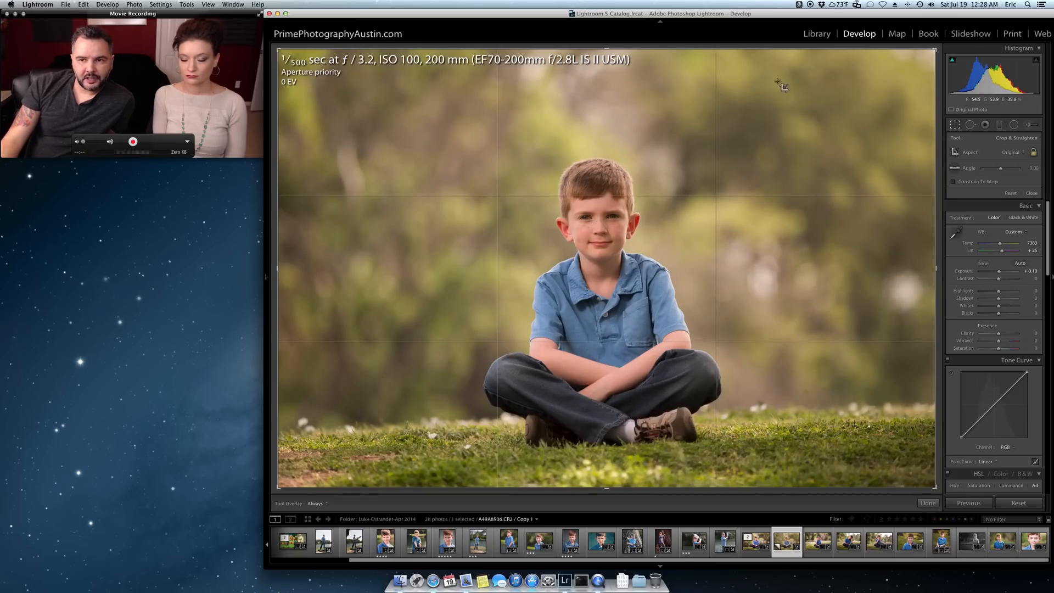
drag(625, 488, 606, 463)
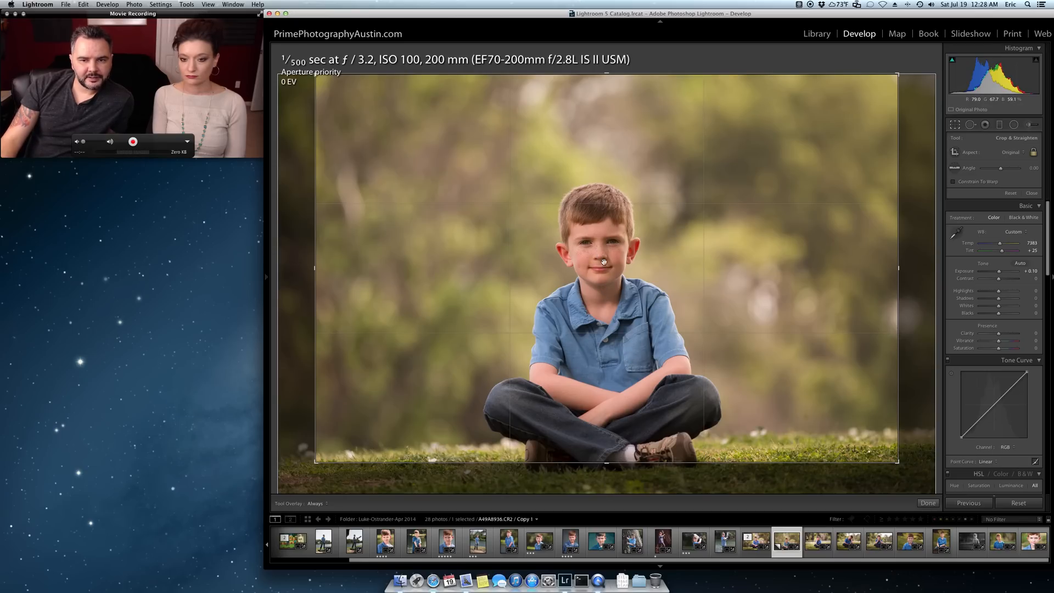
drag(606, 294, 608, 297)
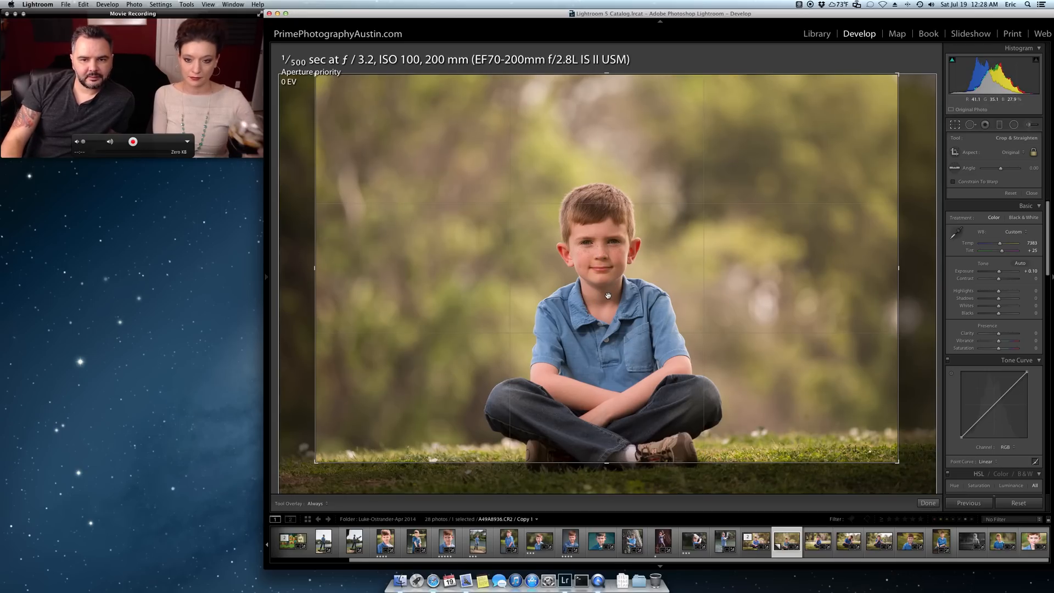
key(Return)
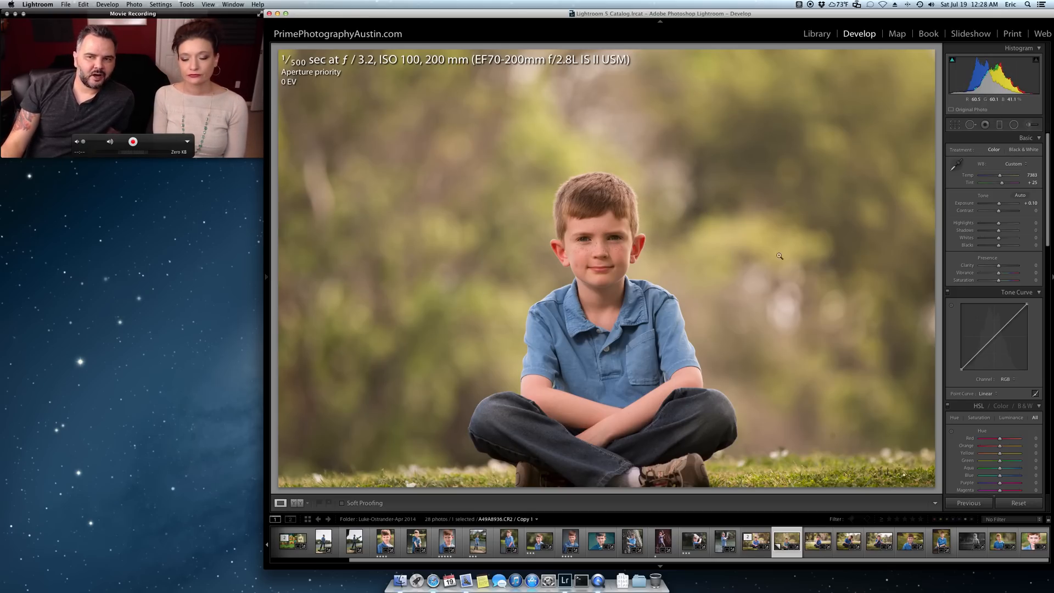
Widen the crop and reposition the photo to center the boy and leave a band of grass below his shoes.
click(956, 125)
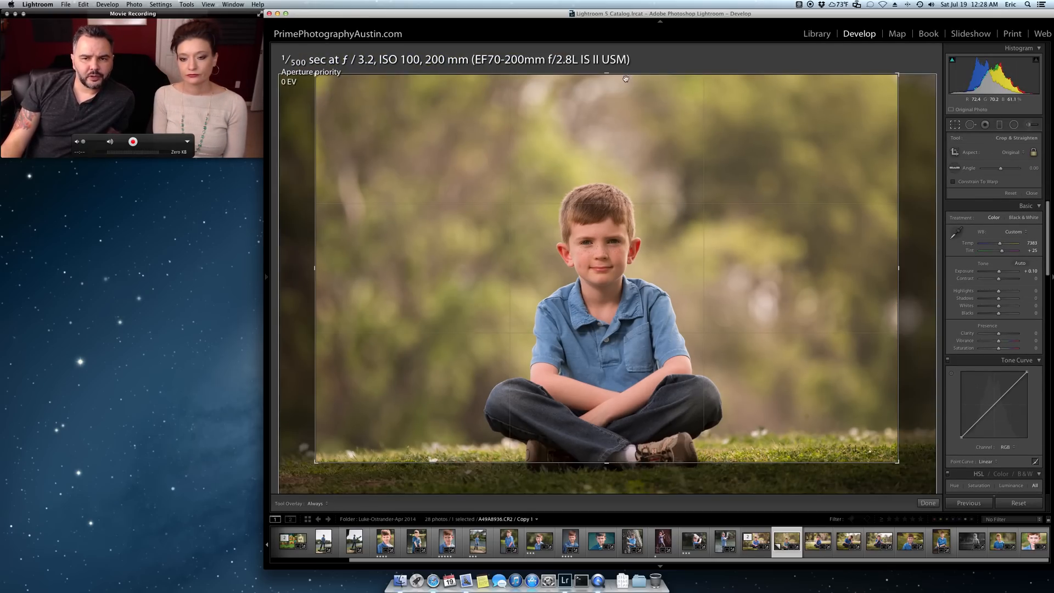
drag(315, 466, 279, 487)
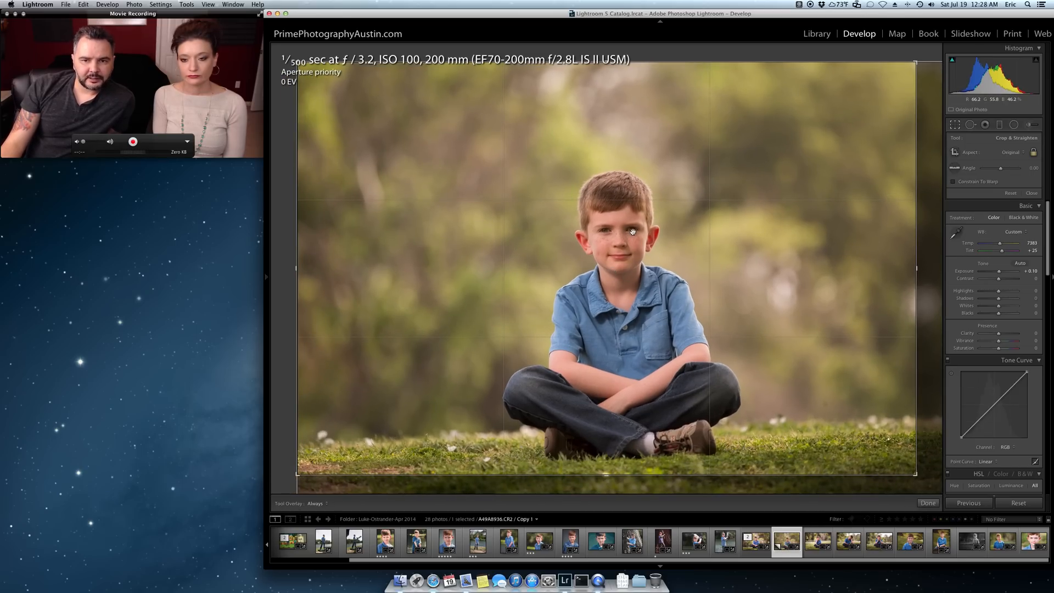
drag(633, 231, 619, 238)
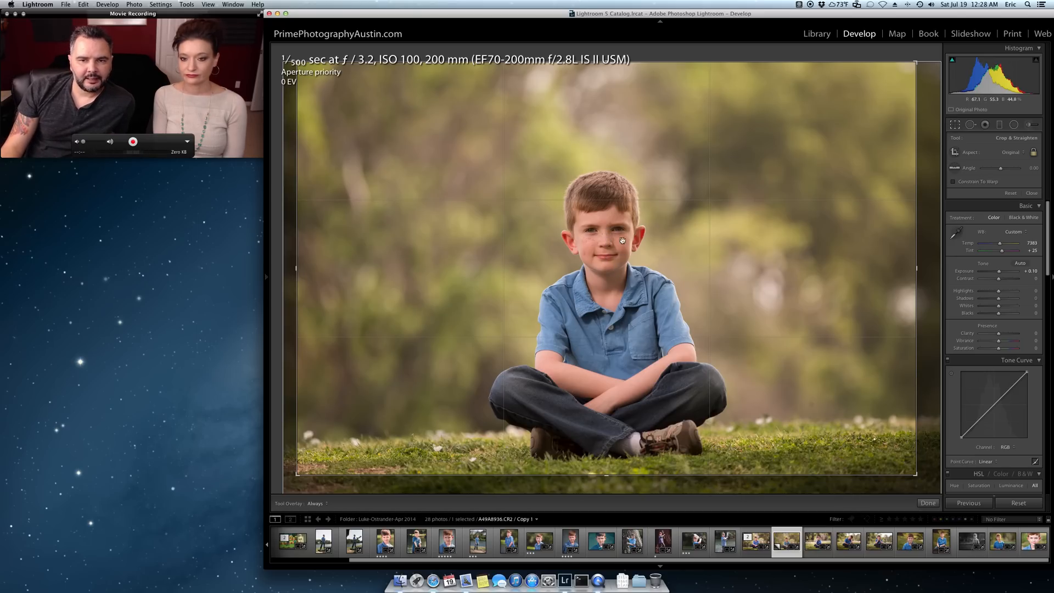
drag(639, 159, 642, 102)
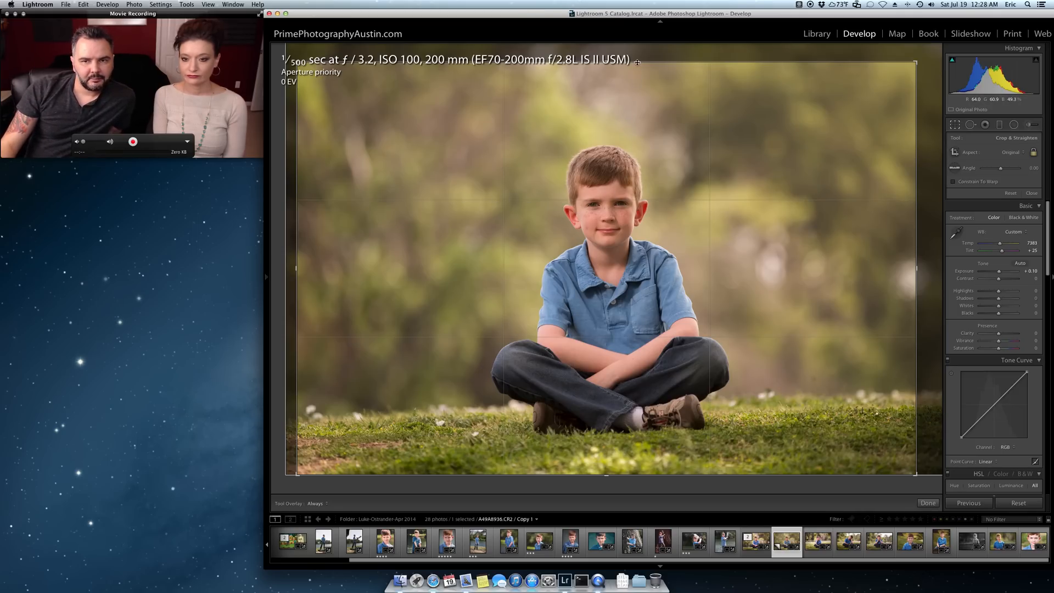
drag(637, 62, 635, 65)
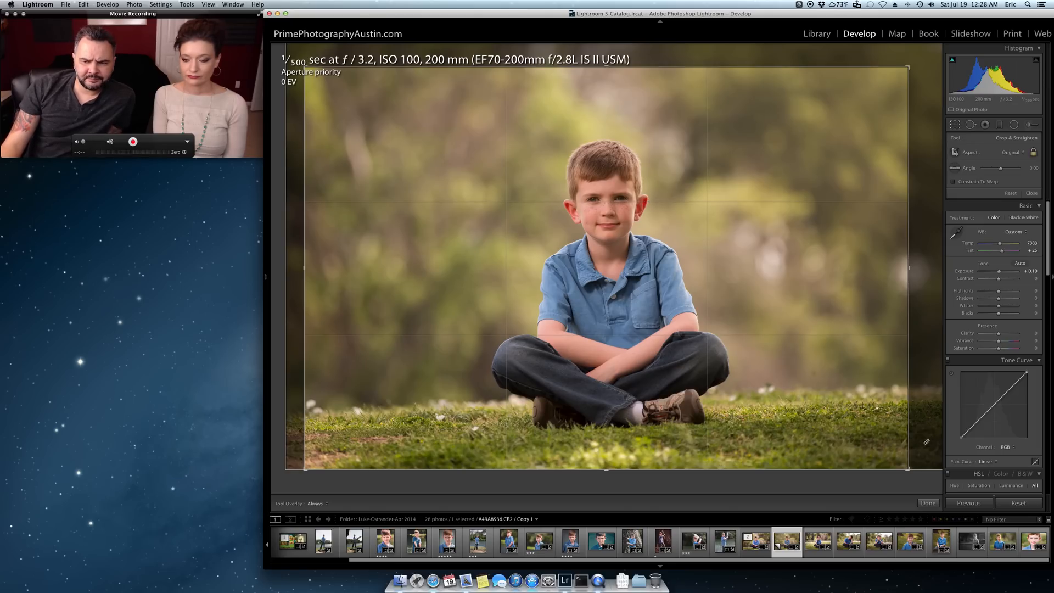
Rotate the photo to an angle of 2.31 to level the grass, tighten the crop slightly and apply it.
drag(921, 420, 928, 443)
drag(665, 398, 661, 369)
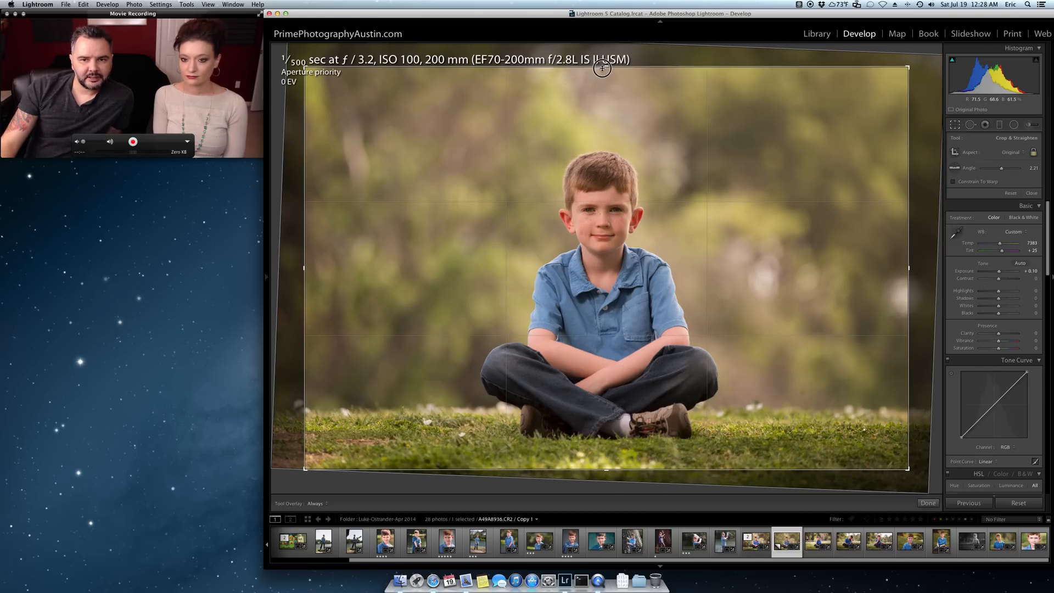
drag(602, 68, 602, 74)
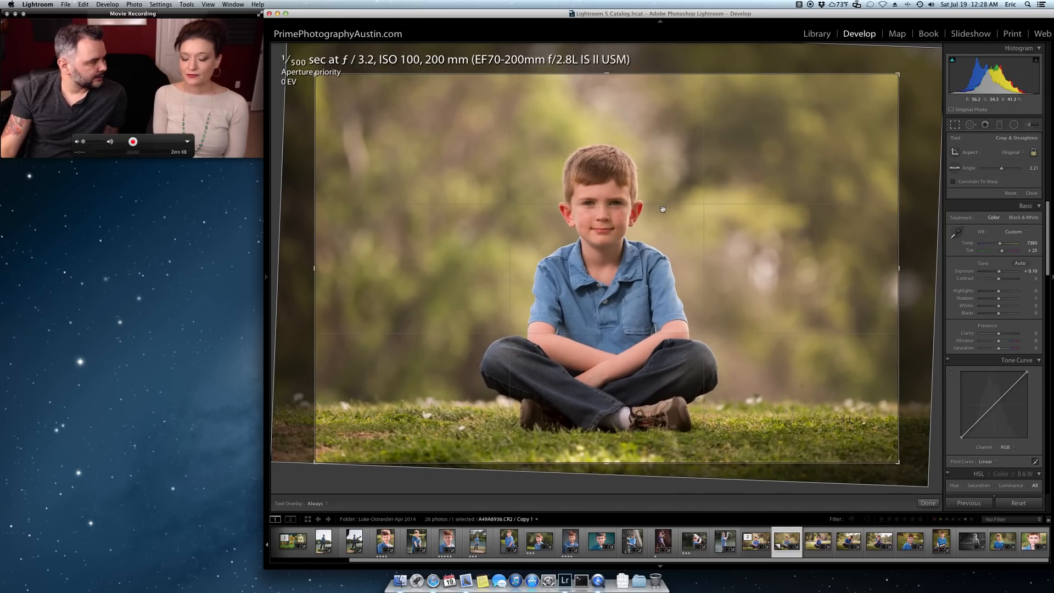
click(928, 503)
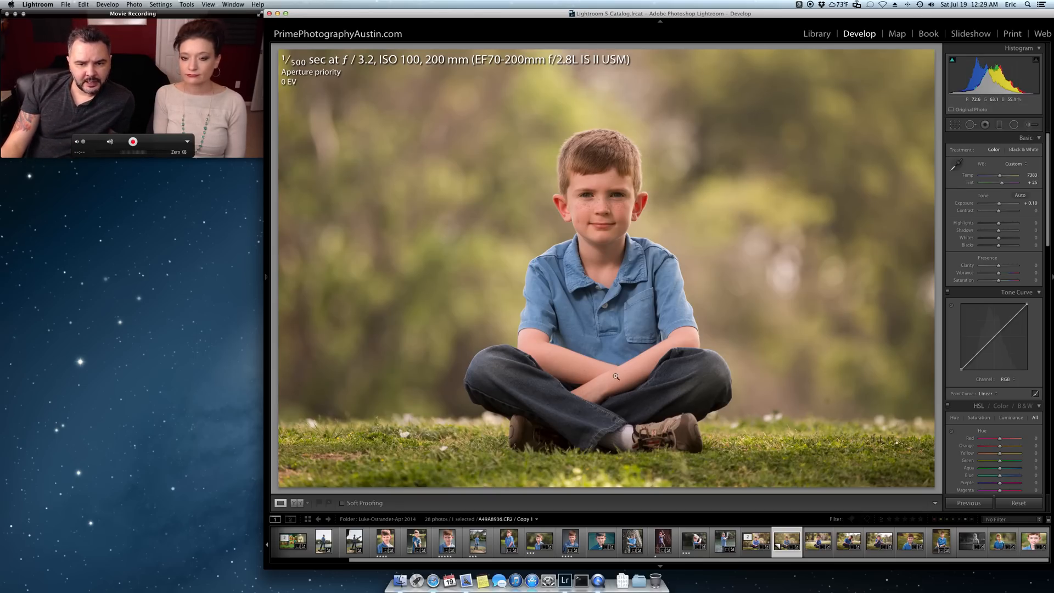
Examine the white sock and shoes up close, and return to the full photo.
click(626, 435)
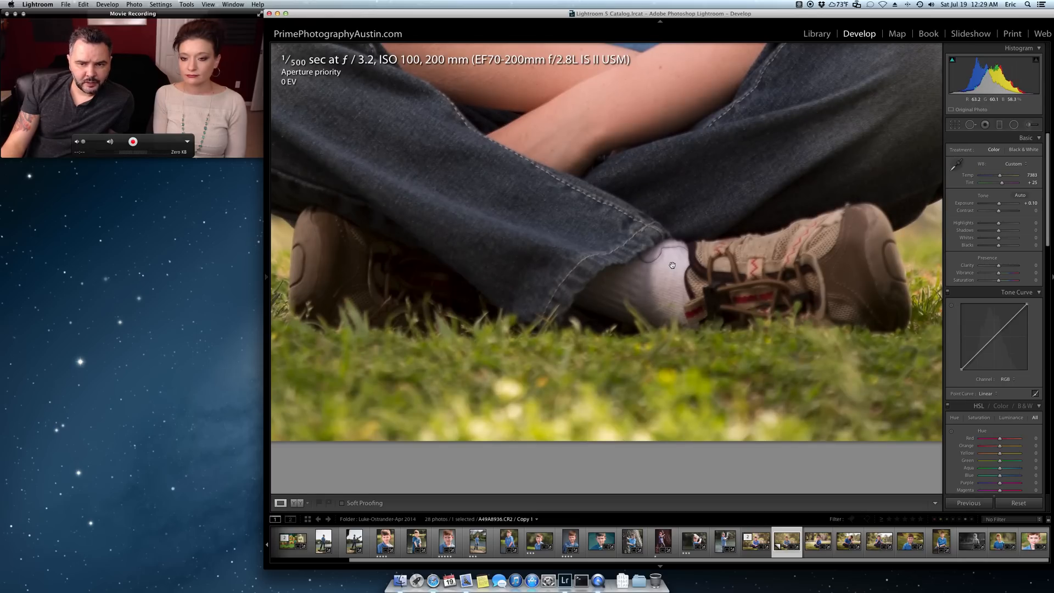
click(587, 295)
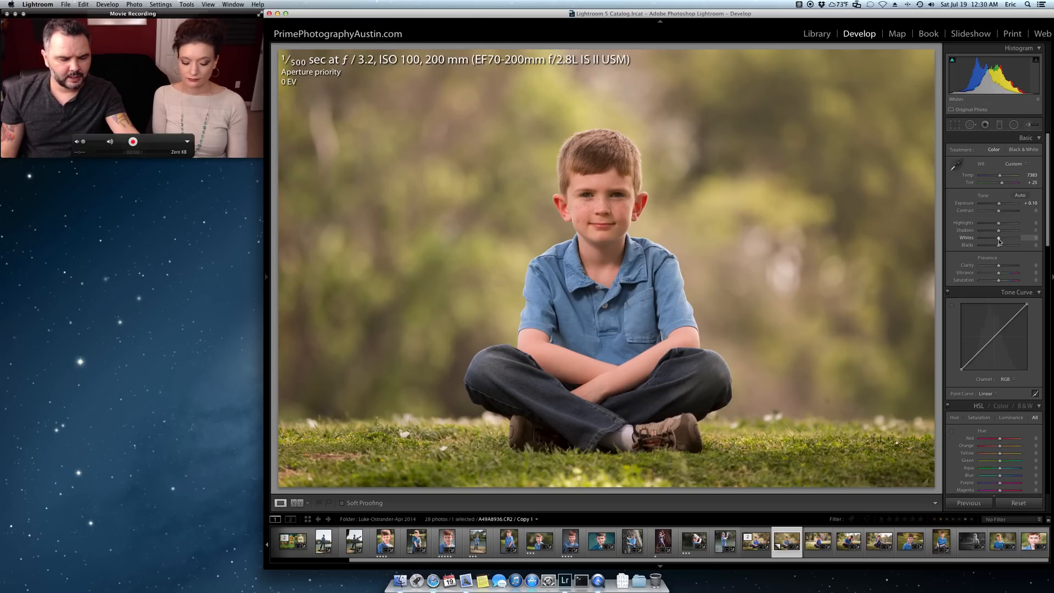
Set Whites to +35 and Blacks to -10, and compare the photo with its before version.
key(alt)
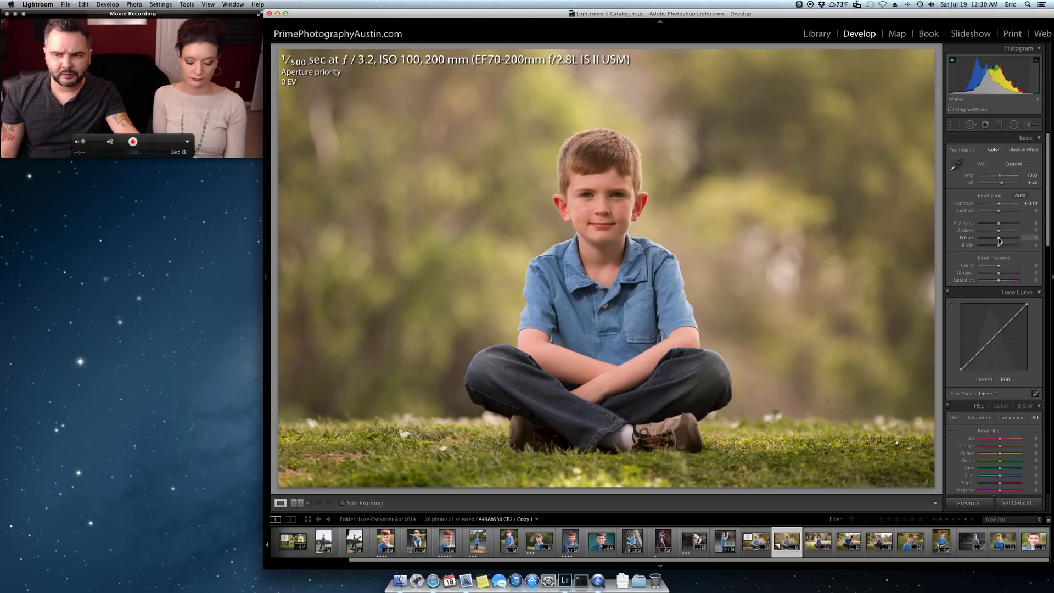
mouse_move(999, 240)
mouse_down()
mouse_move(1008, 240)
mouse_move(997, 247)
mouse_up()
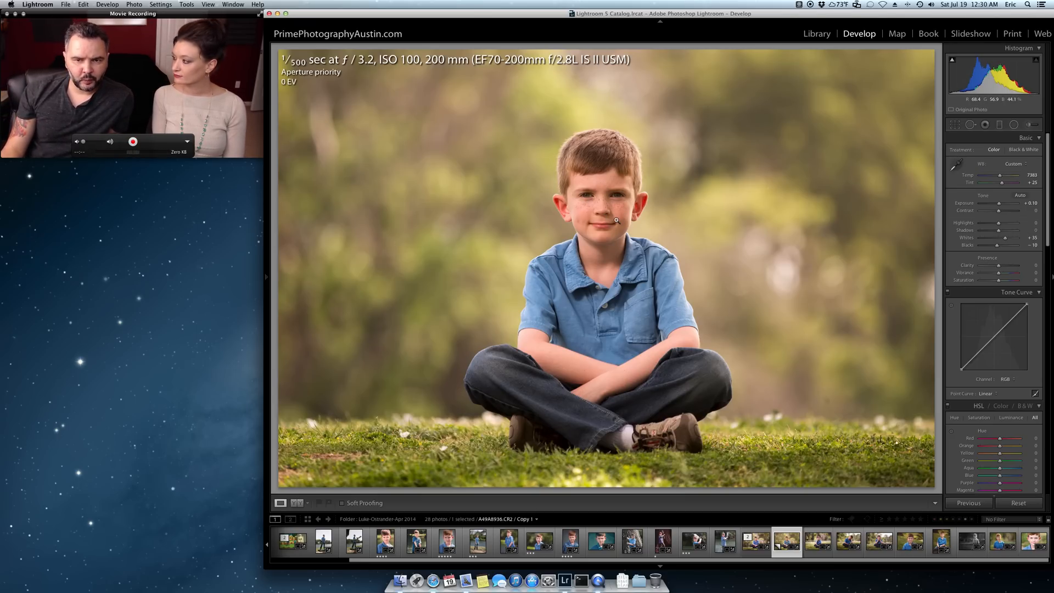
key(backslash)
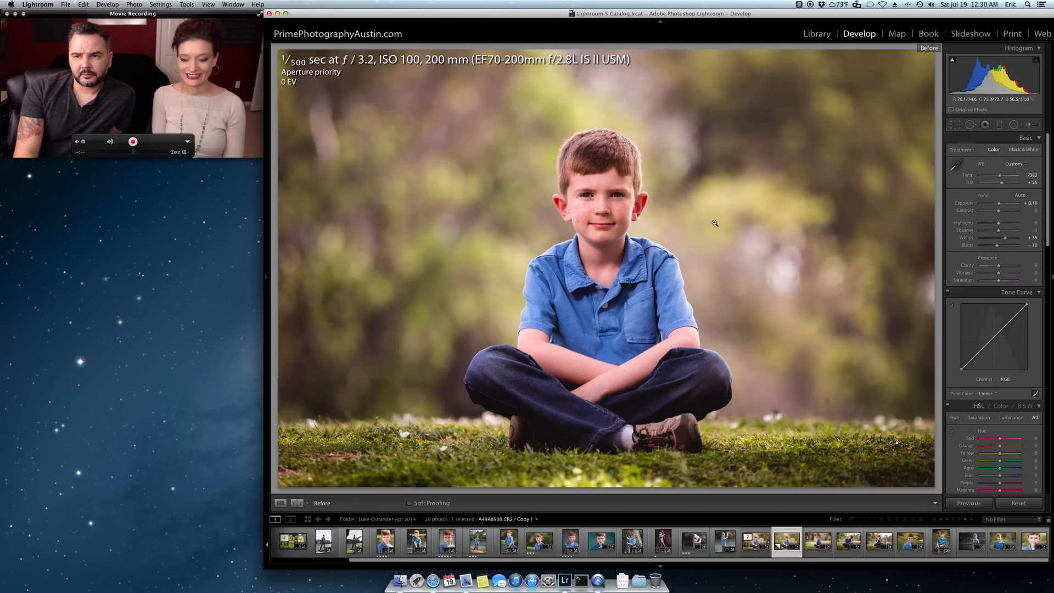
Return to the edited version of the photo, examine the boy's face up close and go back to the full photo.
key(backslash)
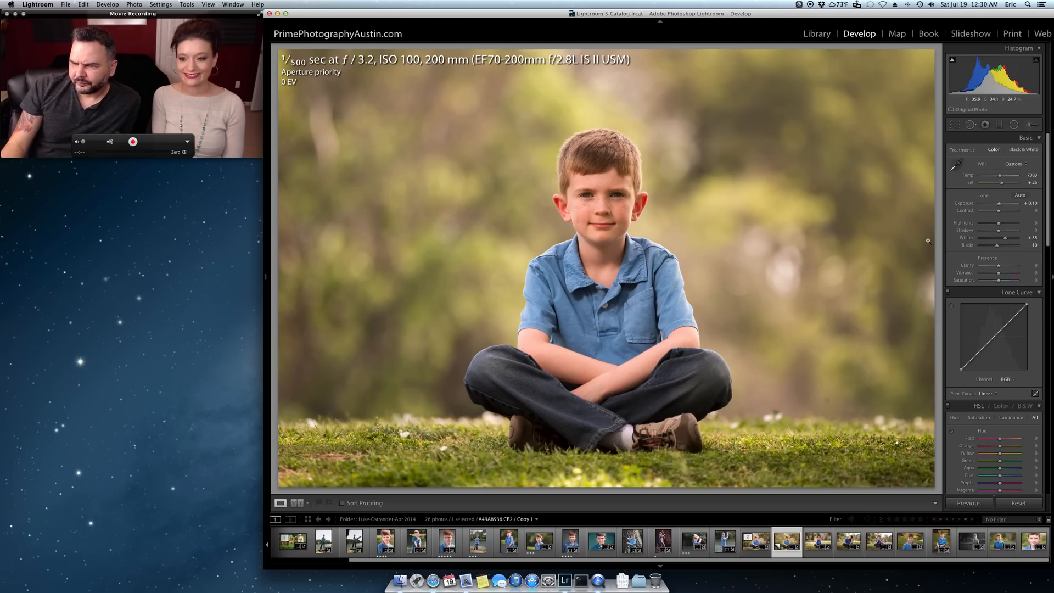
click(596, 195)
click(691, 280)
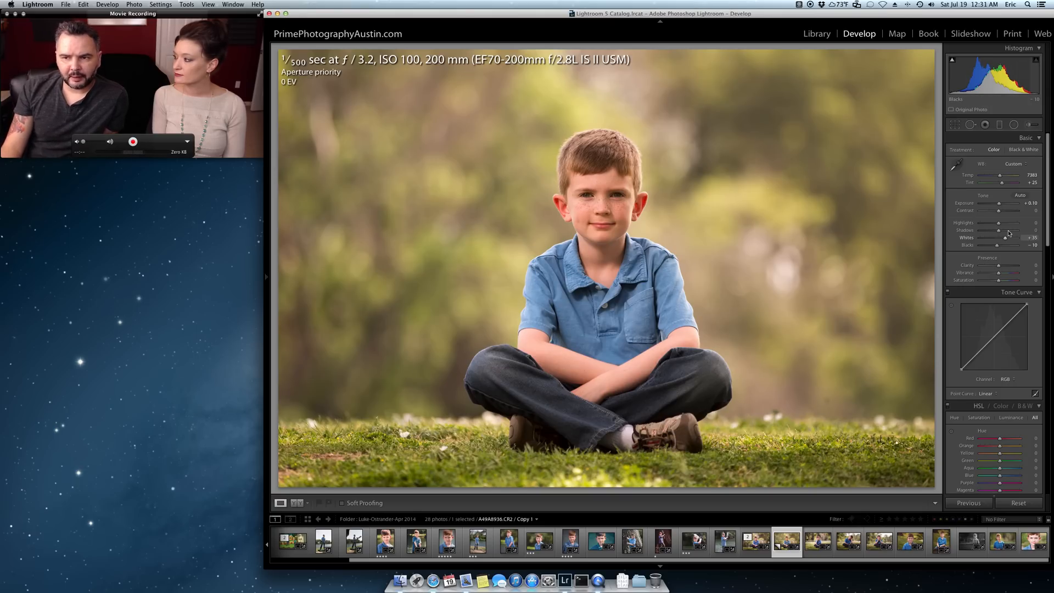
Try Contrast at -100 and reset it, and set Vibrance to +20.
drag(1001, 213, 969, 215)
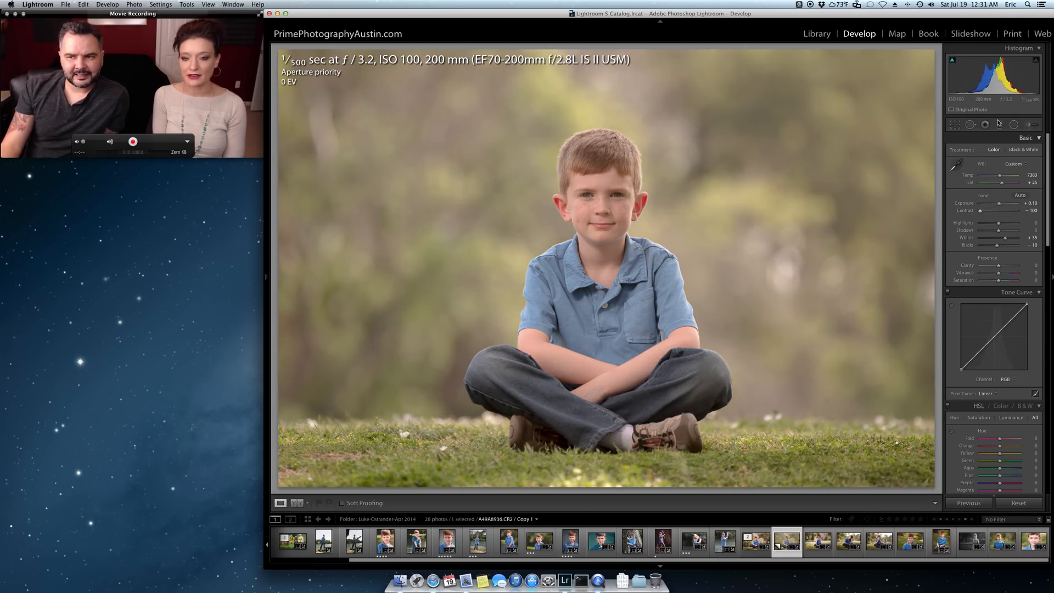
double_click(979, 210)
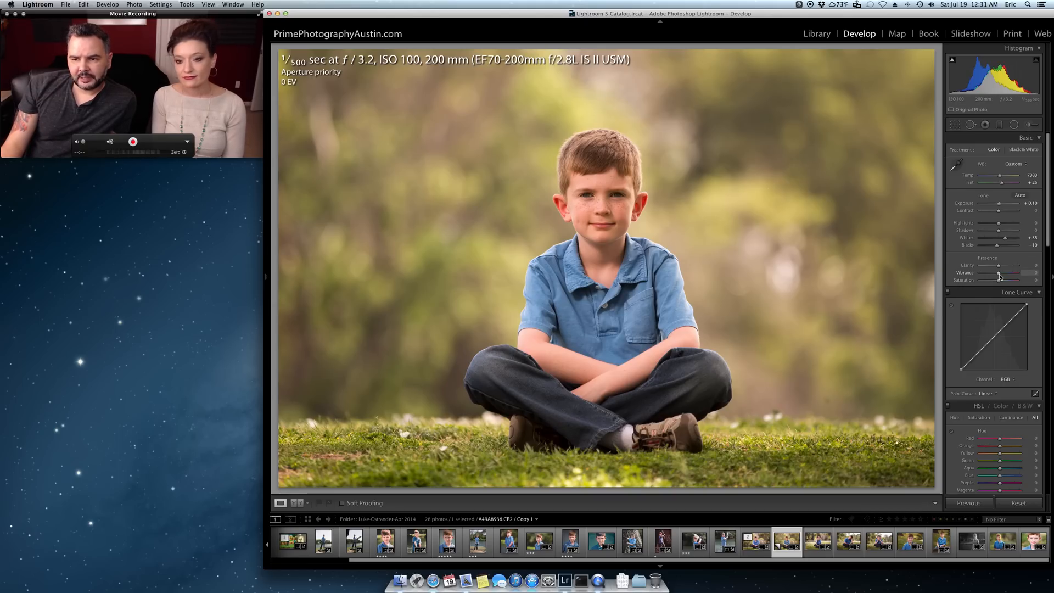
drag(999, 276, 1002, 275)
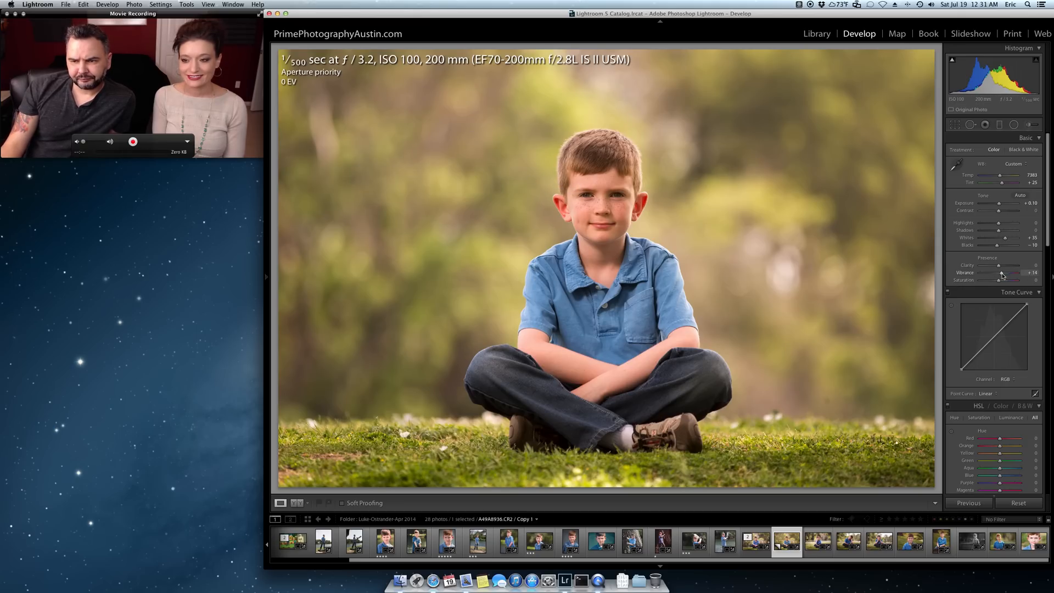
drag(1002, 275, 1002, 274)
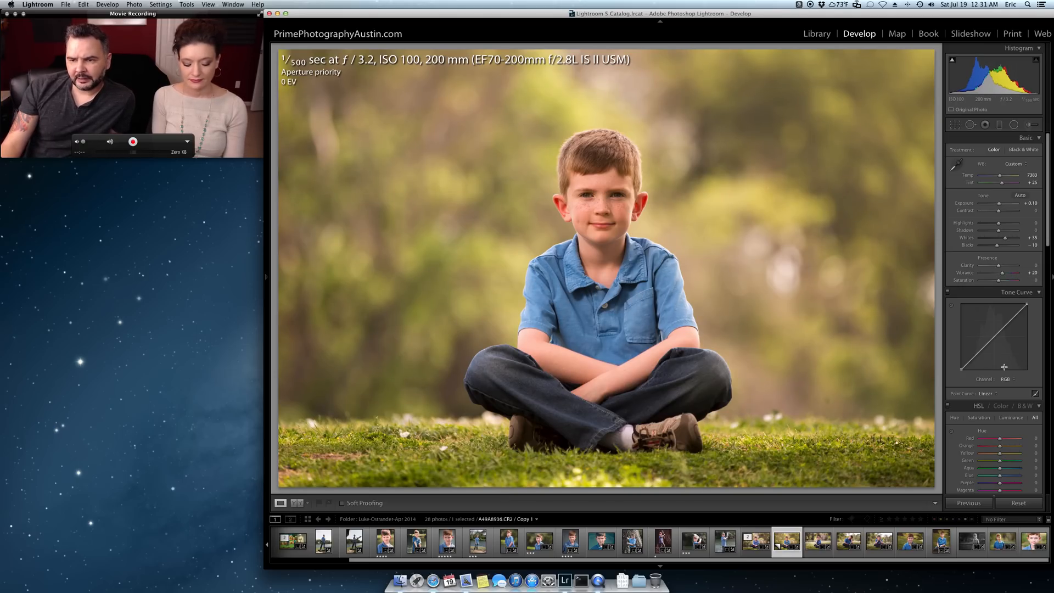
Set the tone curve's point curve to Medium Contrast, comparing it with Linear.
scroll(1002, 367, down, 2)
scroll(1000, 313, down, 5)
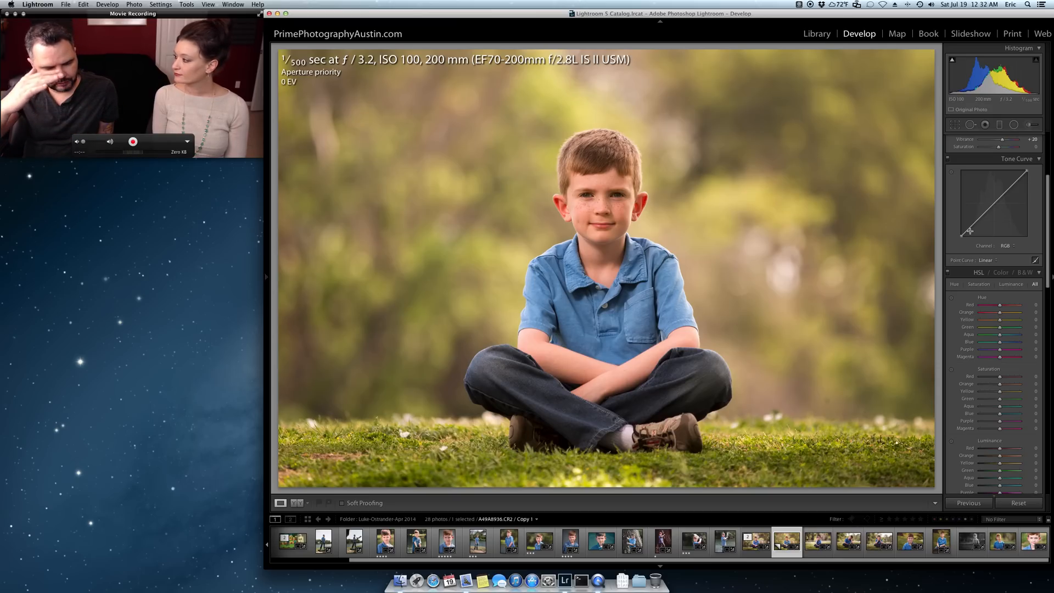
click(991, 260)
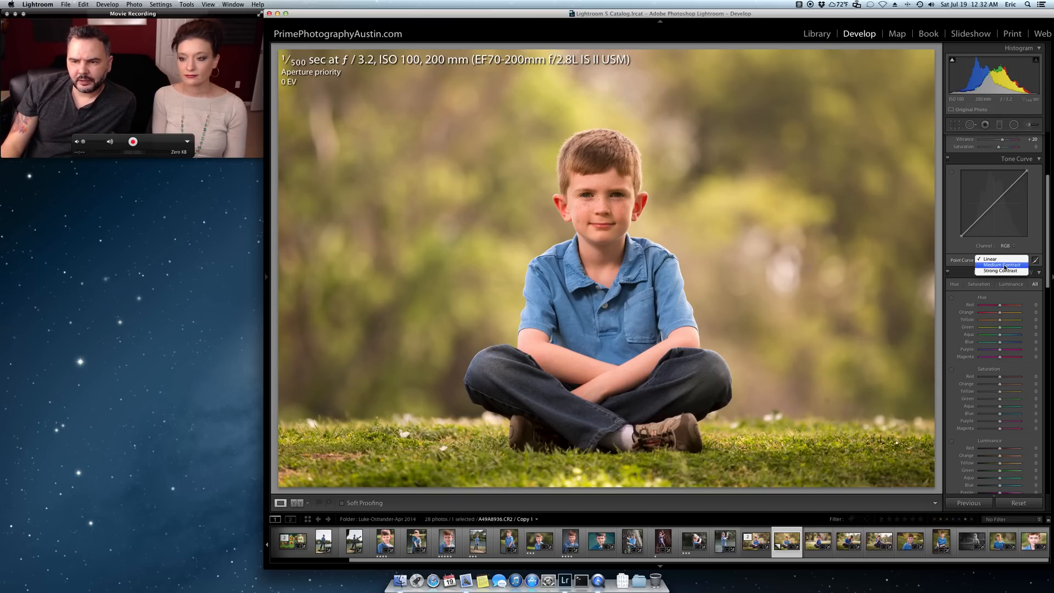
click(996, 266)
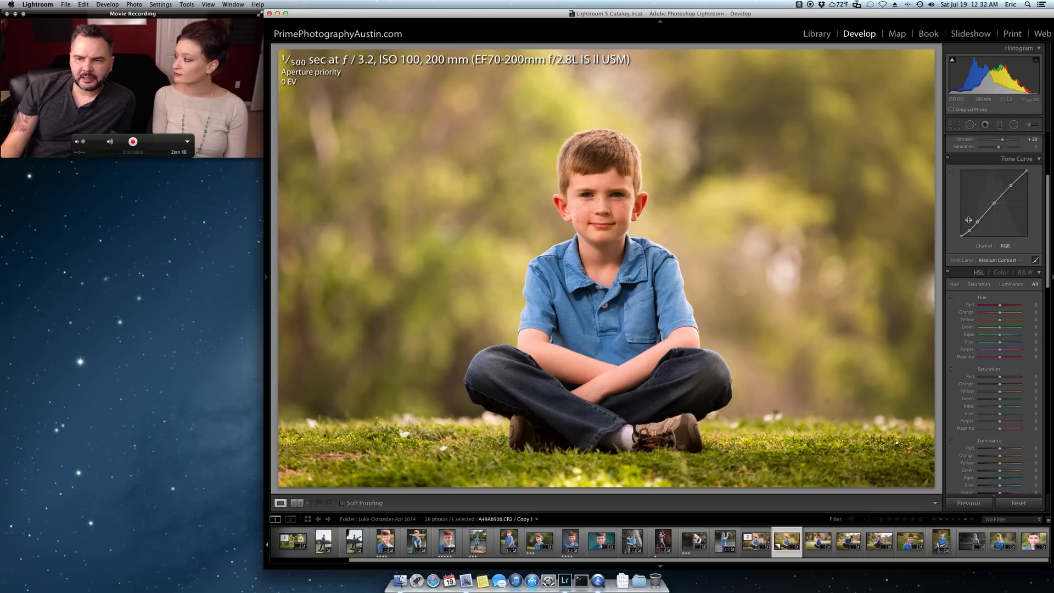
click(997, 260)
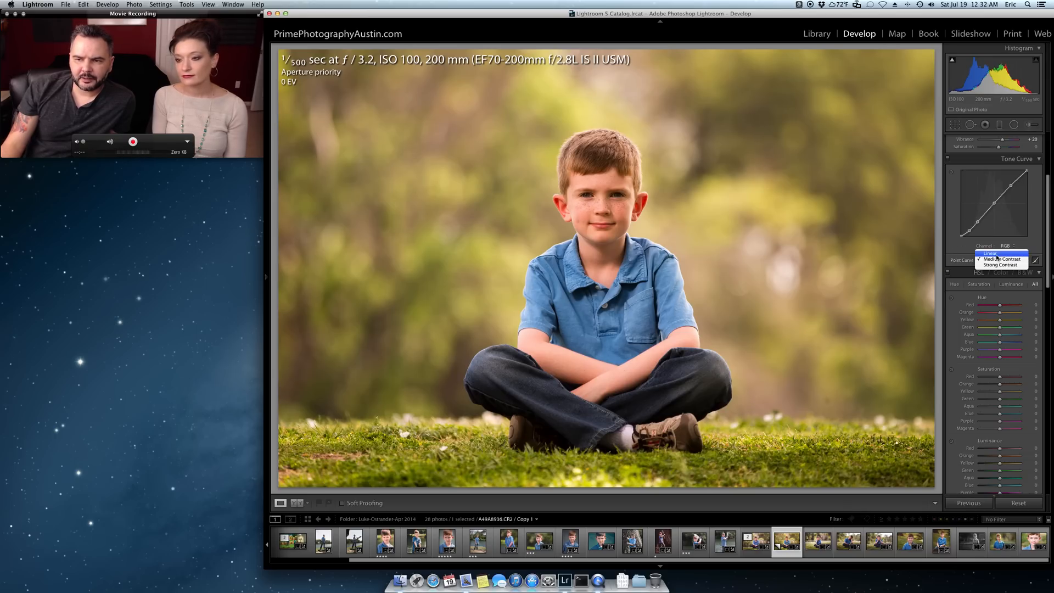
click(997, 255)
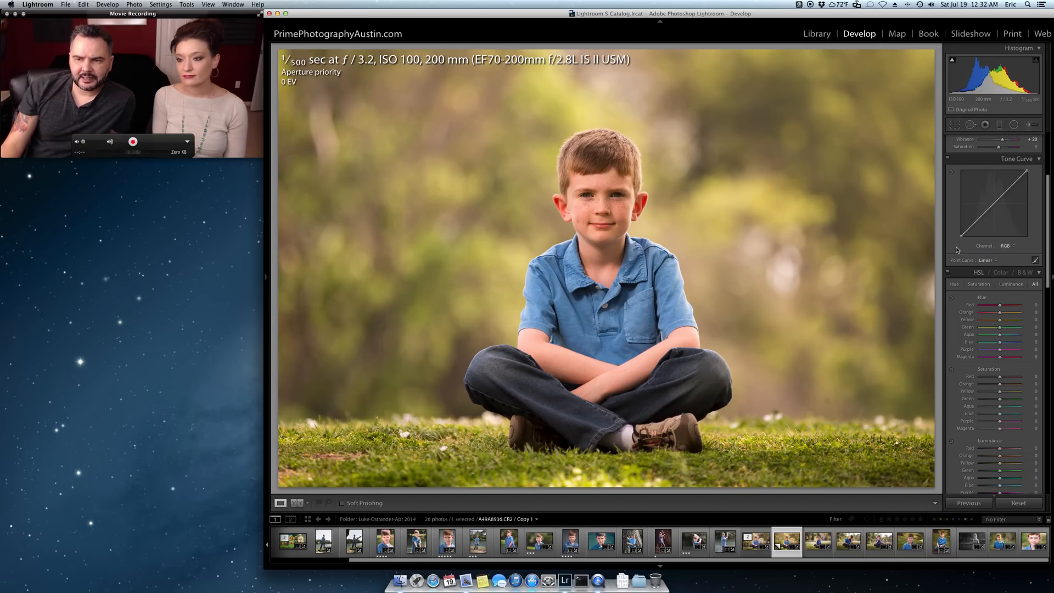
click(997, 260)
click(994, 267)
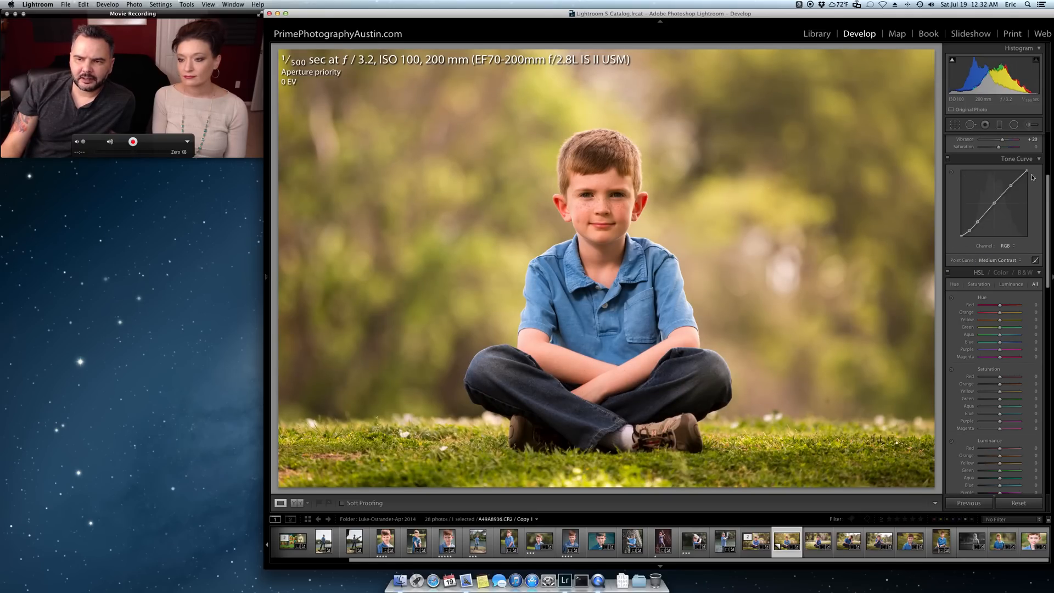
Raise the black endpoint of the tone curve slightly to fade the shadows, and compare the photo with the curve turned off.
click(961, 237)
drag(961, 237, 970, 226)
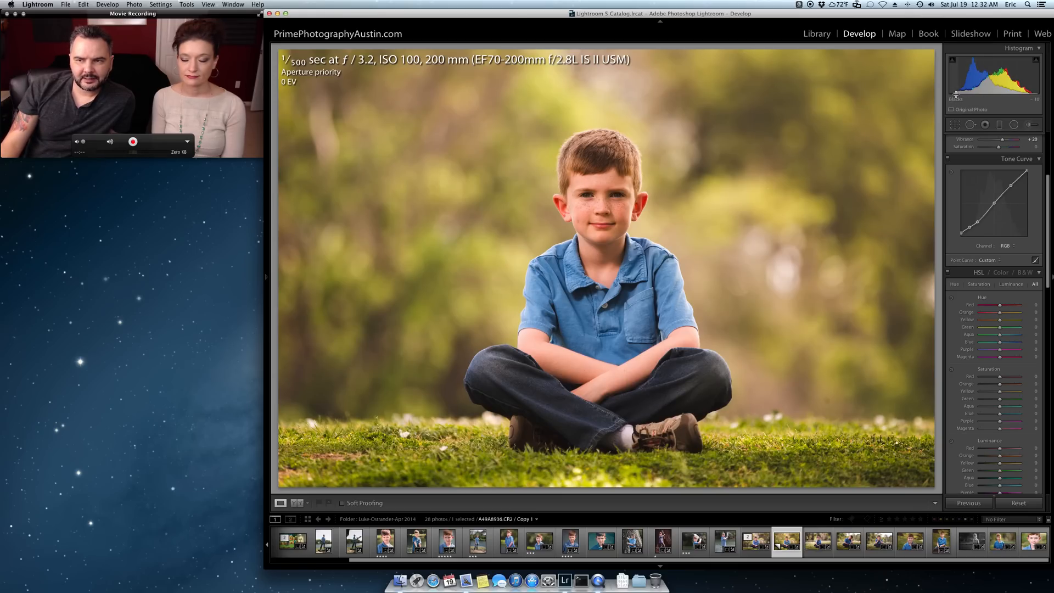
click(947, 159)
click(947, 159)
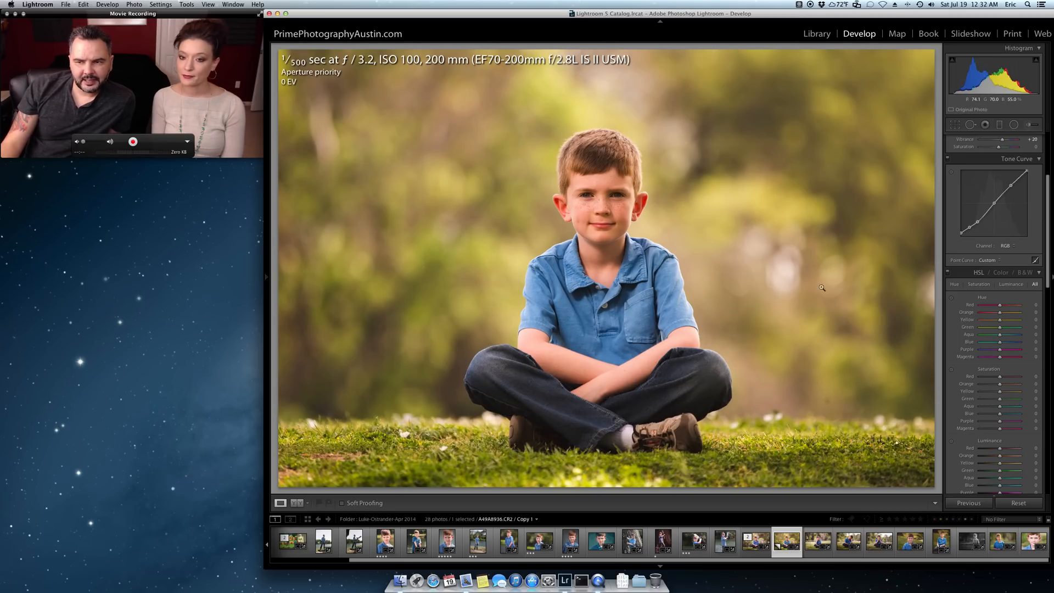
Lift the darkest end of the tone curve further for a stronger matte look, and check it against the photo without the curve.
drag(978, 222, 960, 229)
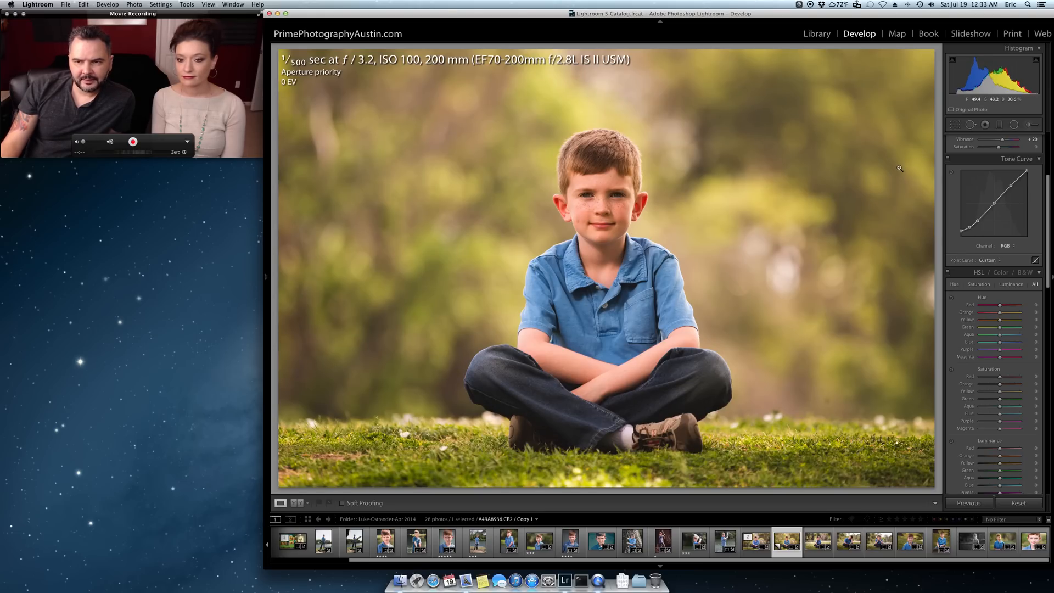
click(947, 159)
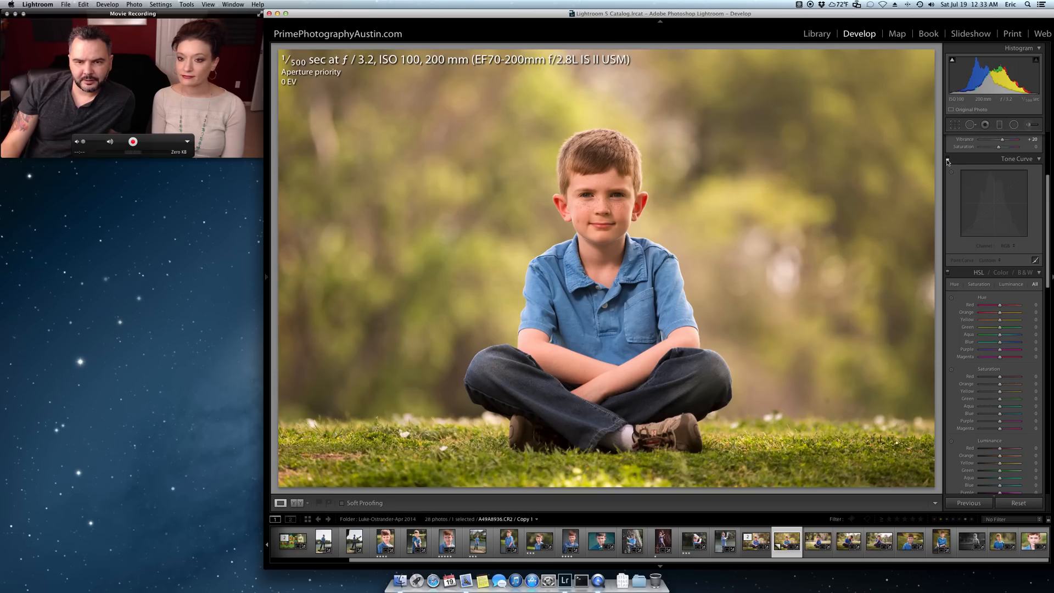
click(947, 159)
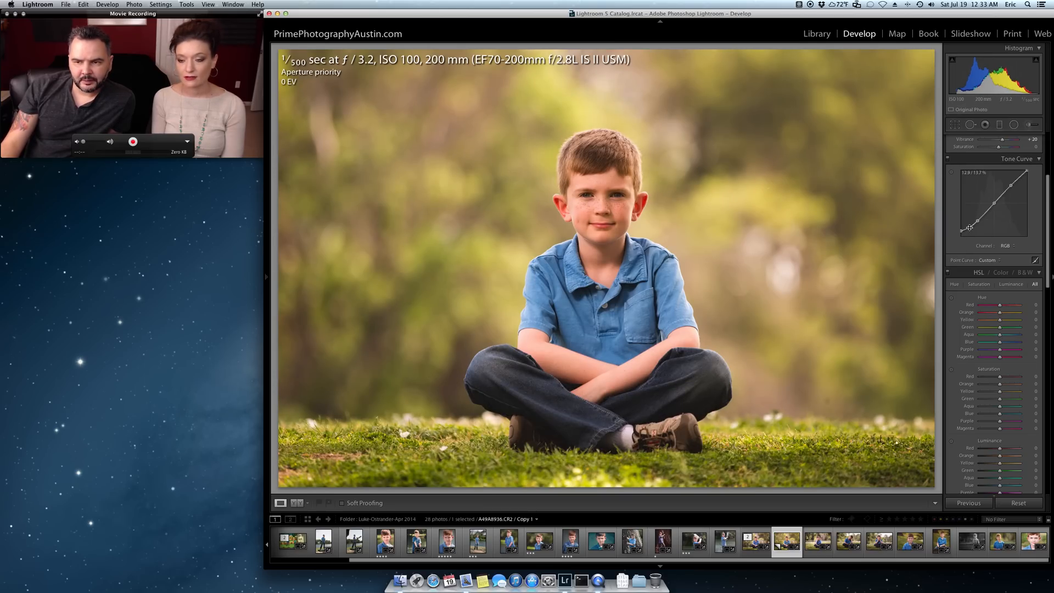
Raise the tone curve's quarter-tone point slightly to lighten the shadows, and toggle the curve off and on to compare.
drag(968, 227, 978, 219)
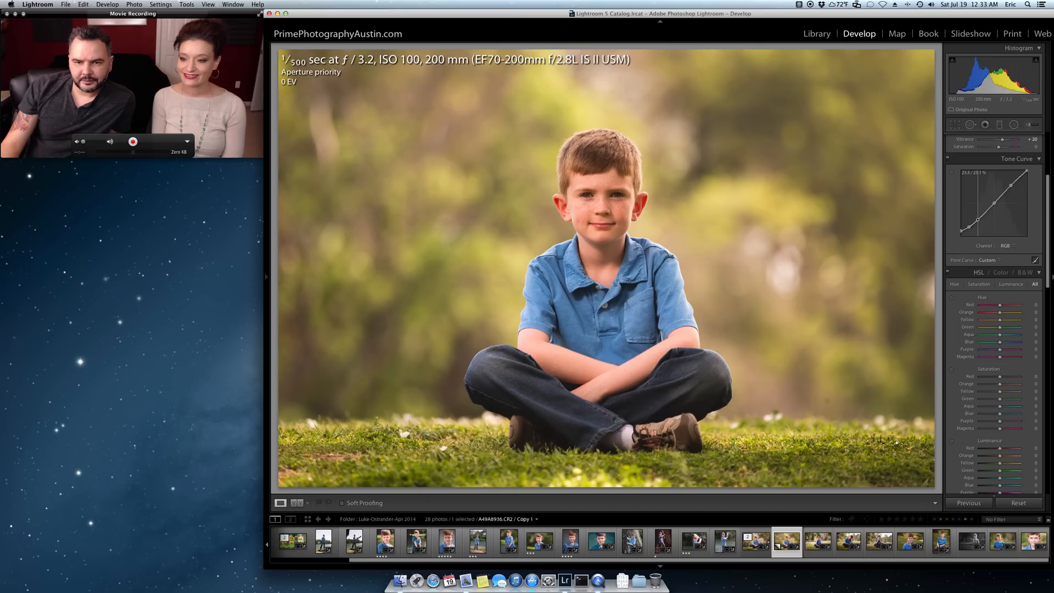
scroll(966, 197, down, 1)
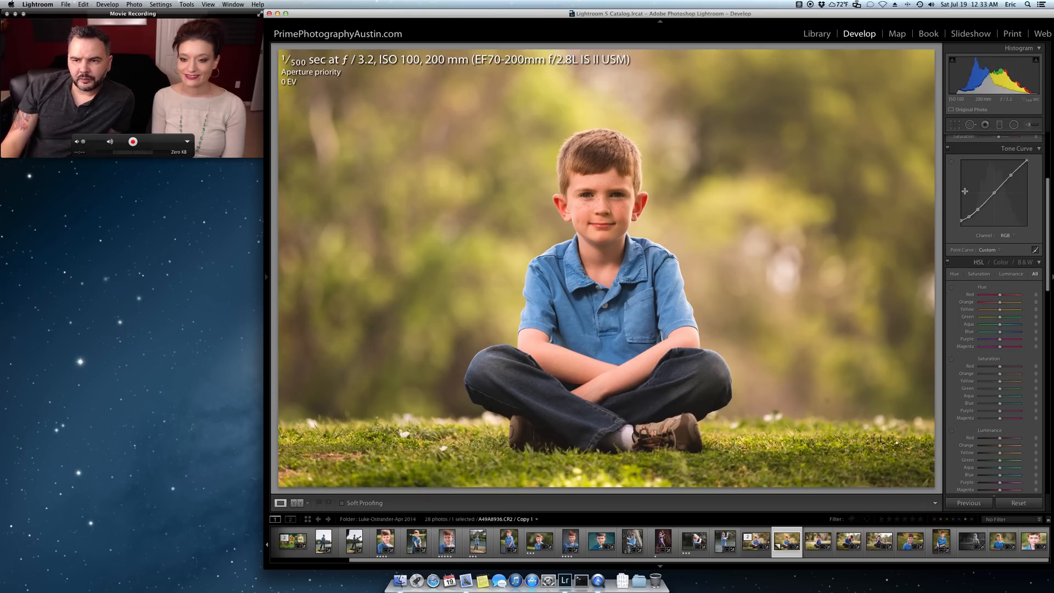
scroll(965, 191, up, 2)
click(948, 170)
click(948, 170)
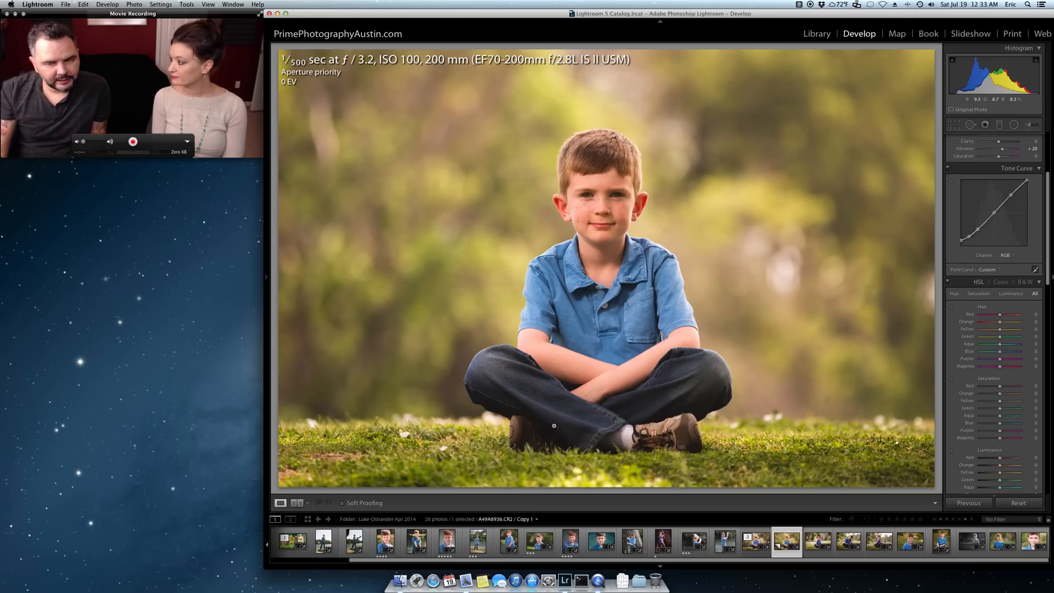
Try a warm split-toning tint on the highlights with Hue 37 and Saturation 22.
drag(1047, 251, 1048, 286)
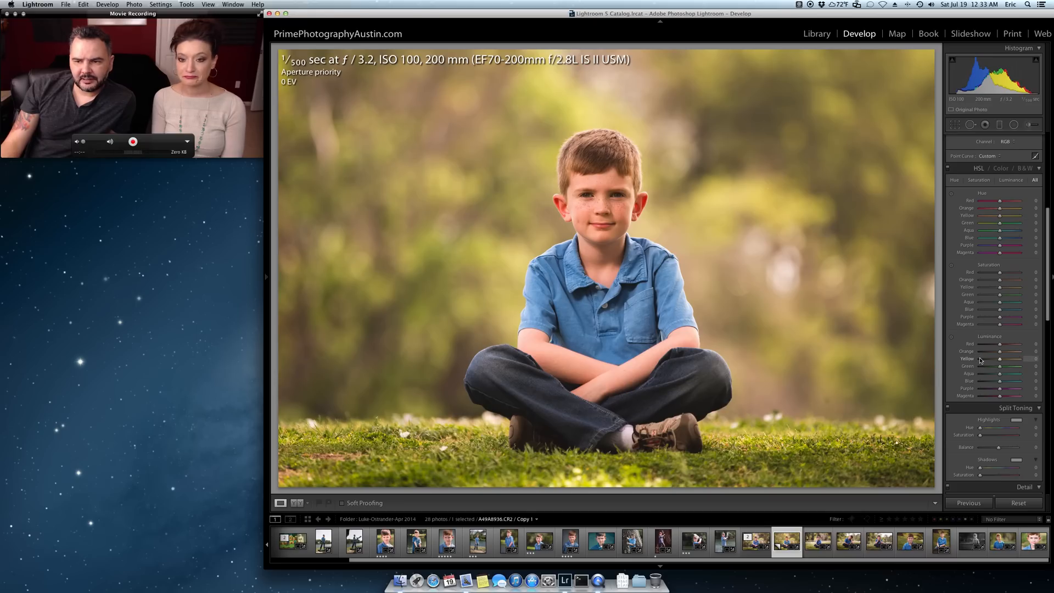
scroll(981, 359, down, 5)
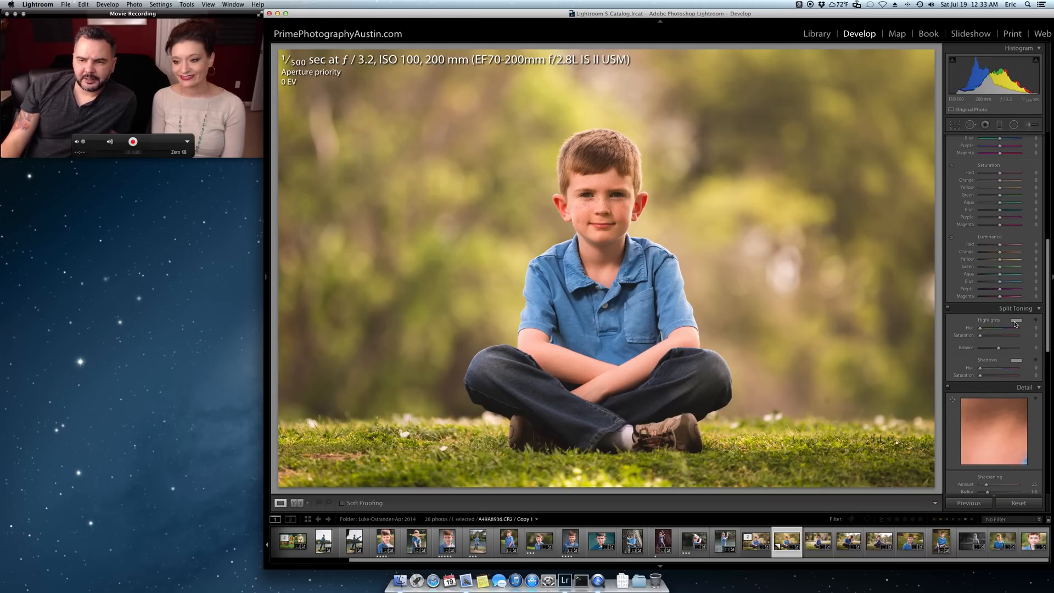
click(1016, 323)
click(943, 309)
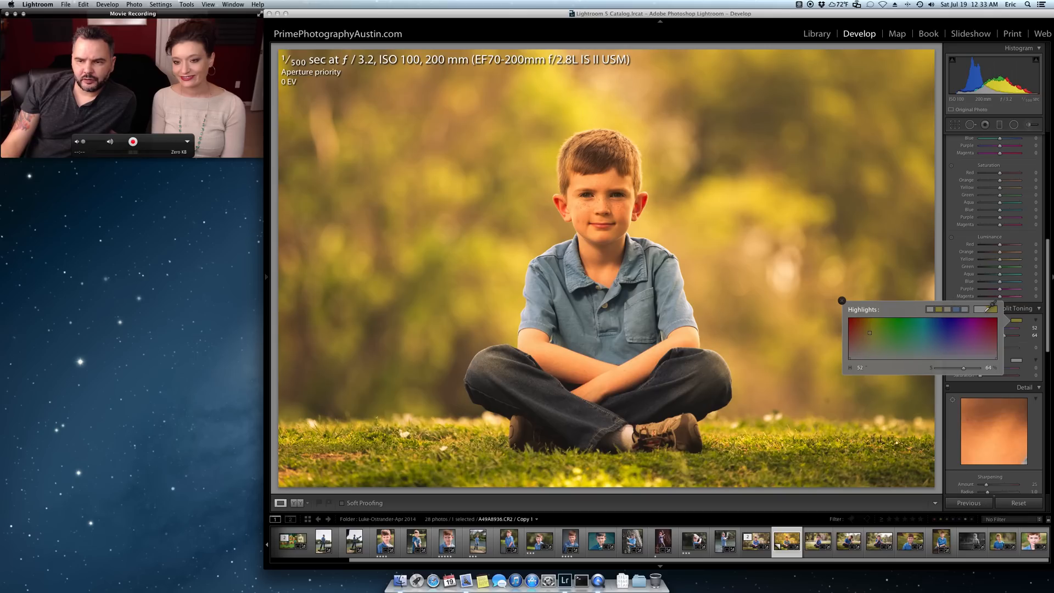
click(948, 308)
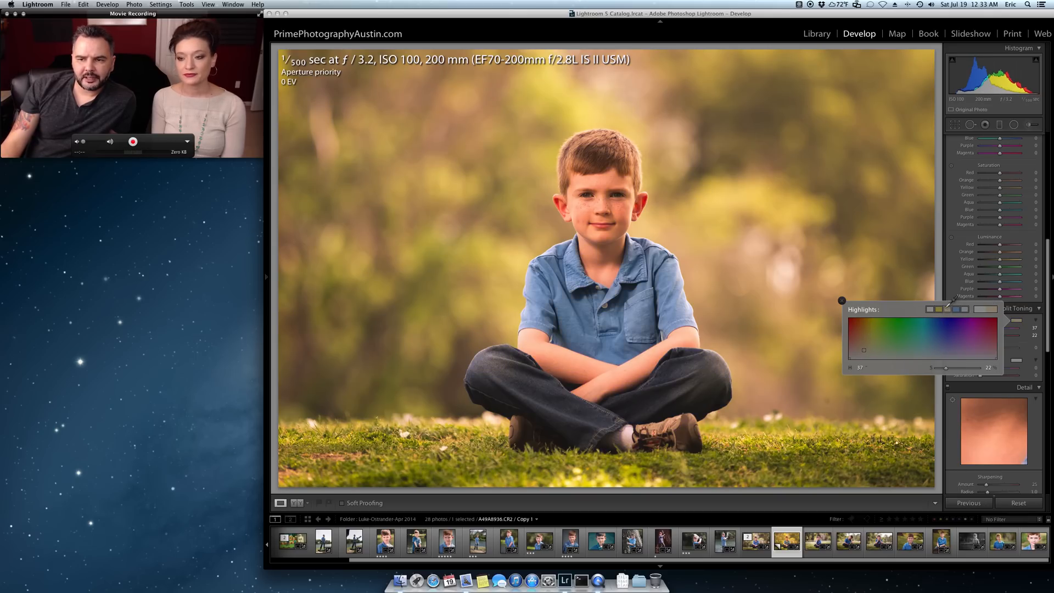
Try a blue split-toning tint on the shadows with Hue 215 and Saturation 12.
click(1022, 362)
click(957, 349)
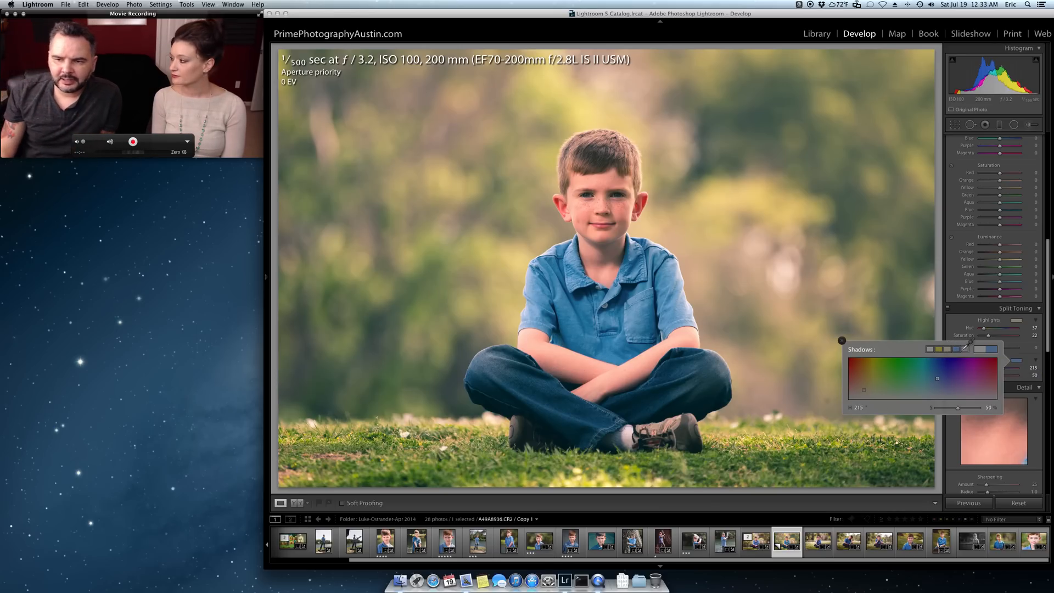
click(964, 350)
click(842, 342)
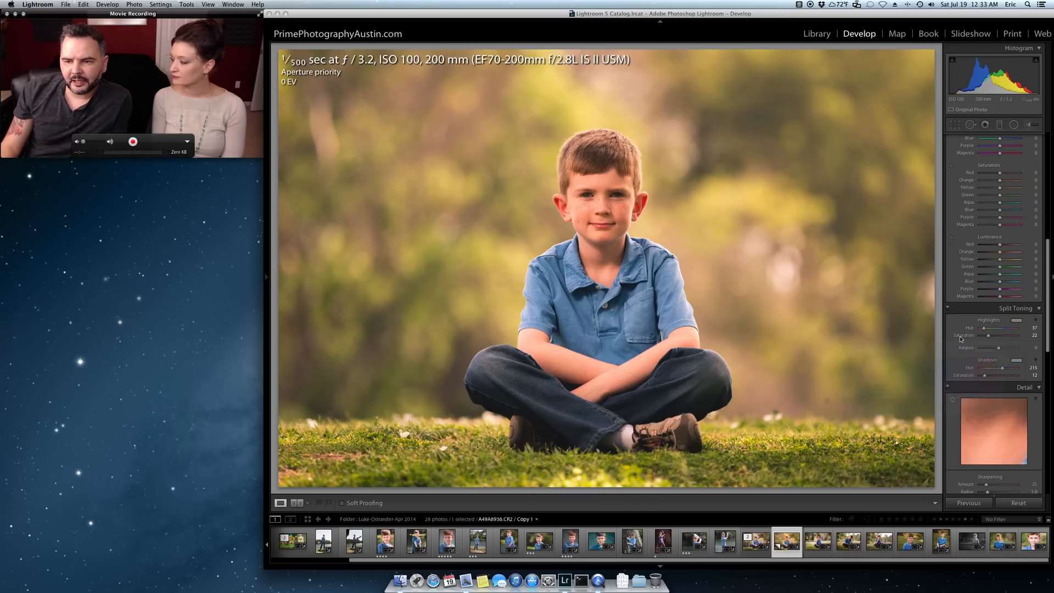
Reduce the split-toning highlight and shadow saturation to 0, and turn split toning off.
drag(988, 335, 939, 333)
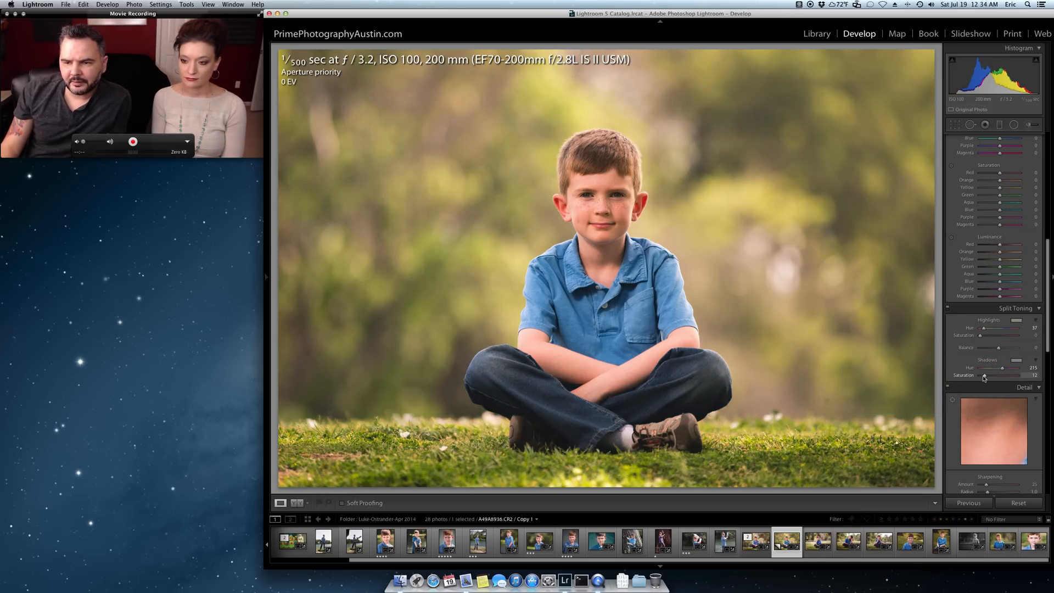
drag(984, 376, 966, 375)
click(947, 307)
Set the Camera Calibration shadow tint to +42, green primary saturation to -16 and blue primary saturation to +9, and compare with the before version.
scroll(1013, 366, down, 3)
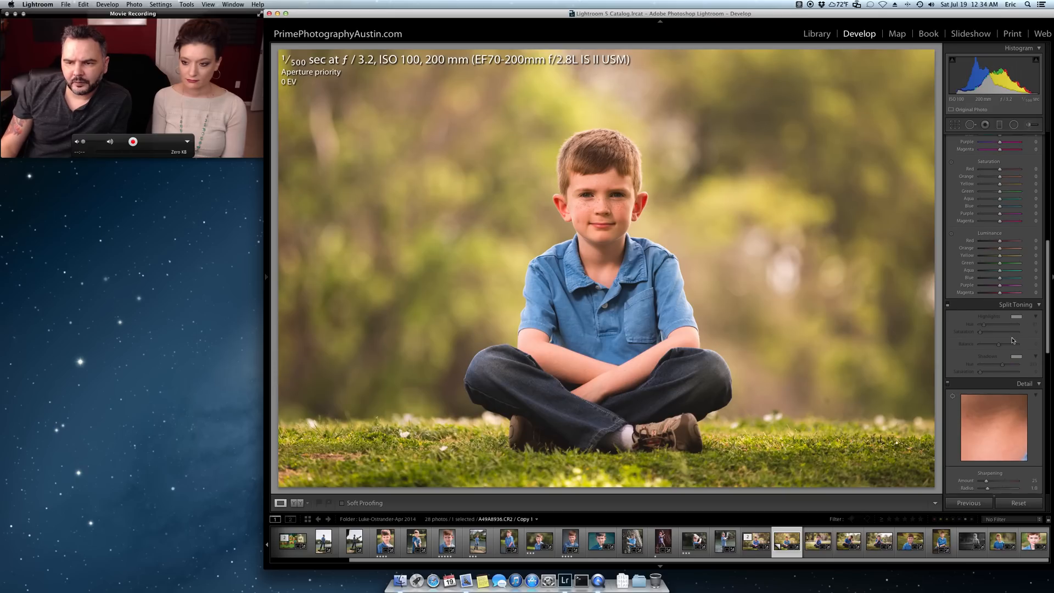
scroll(1013, 366, down, 15)
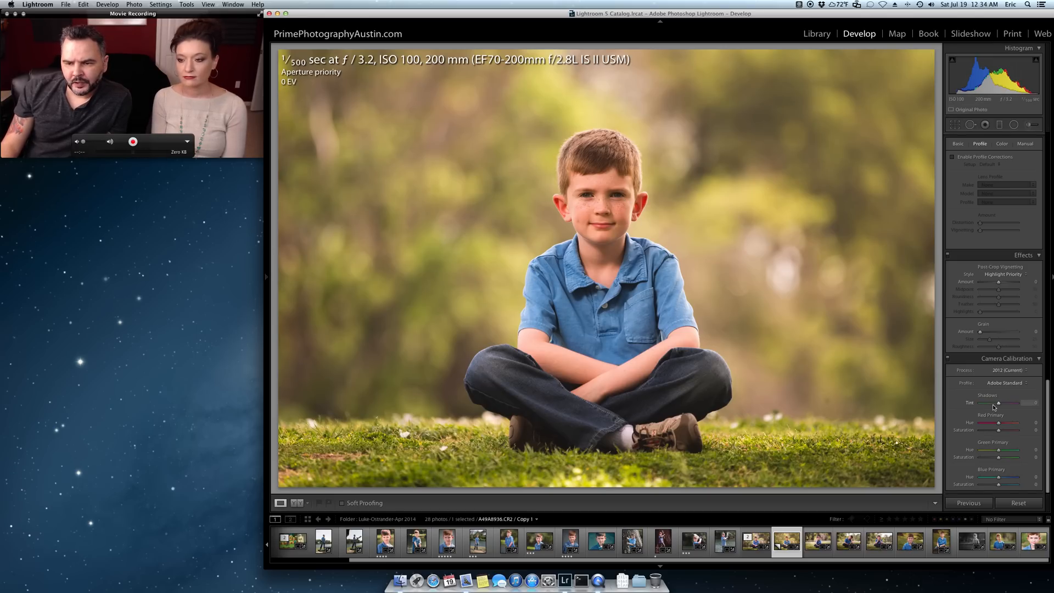
drag(999, 404, 1008, 406)
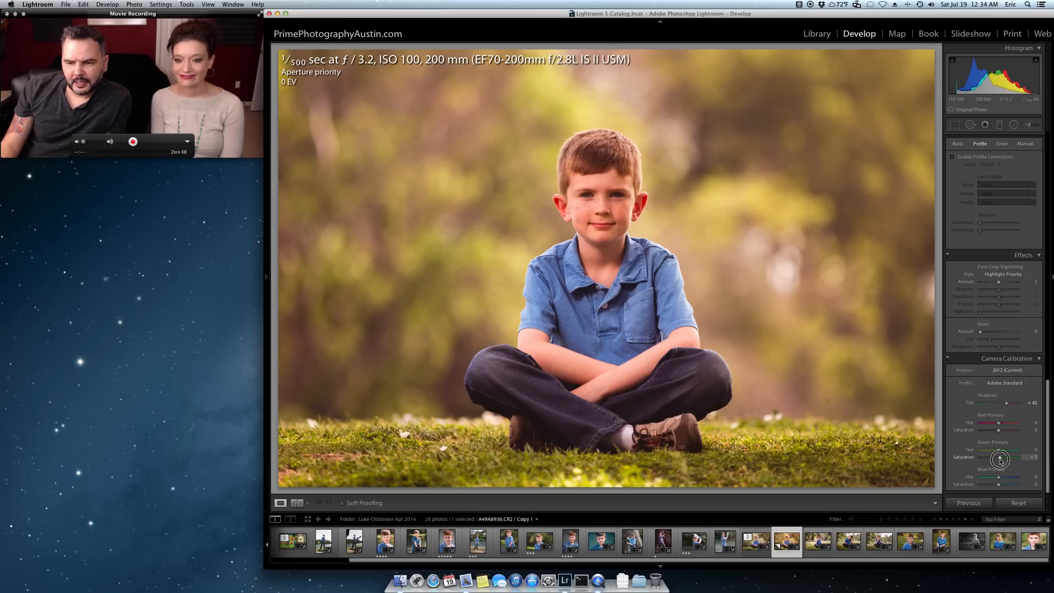
drag(1001, 462, 1003, 487)
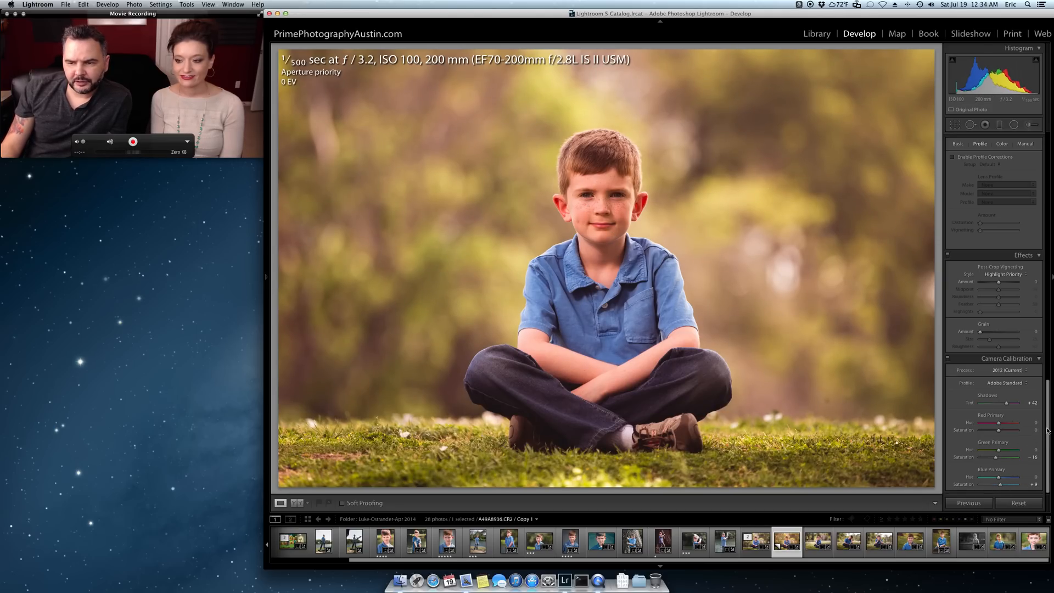
key(backslash)
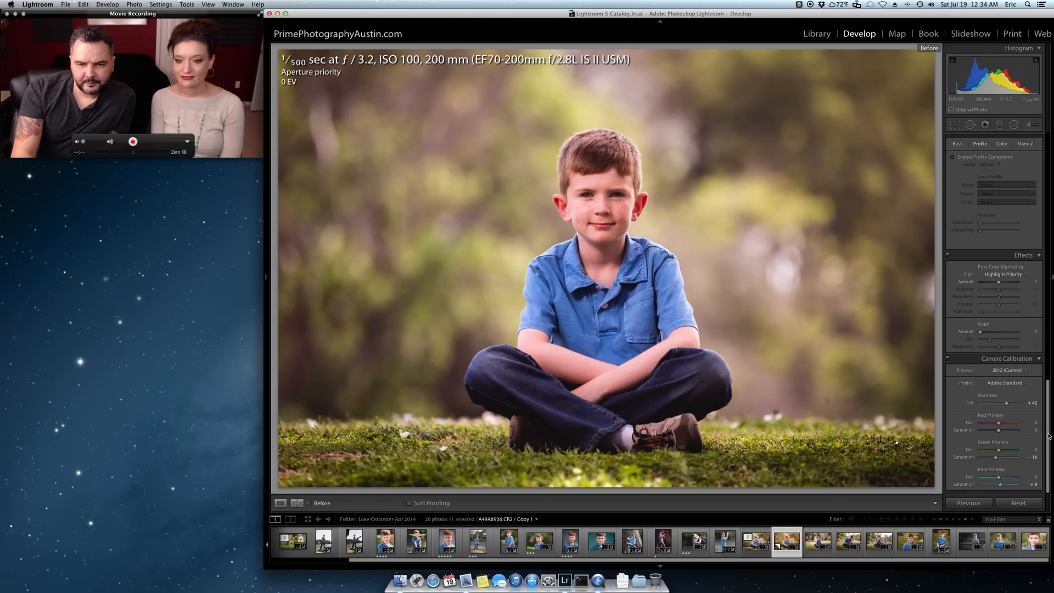
key(backslash)
key(backslash)
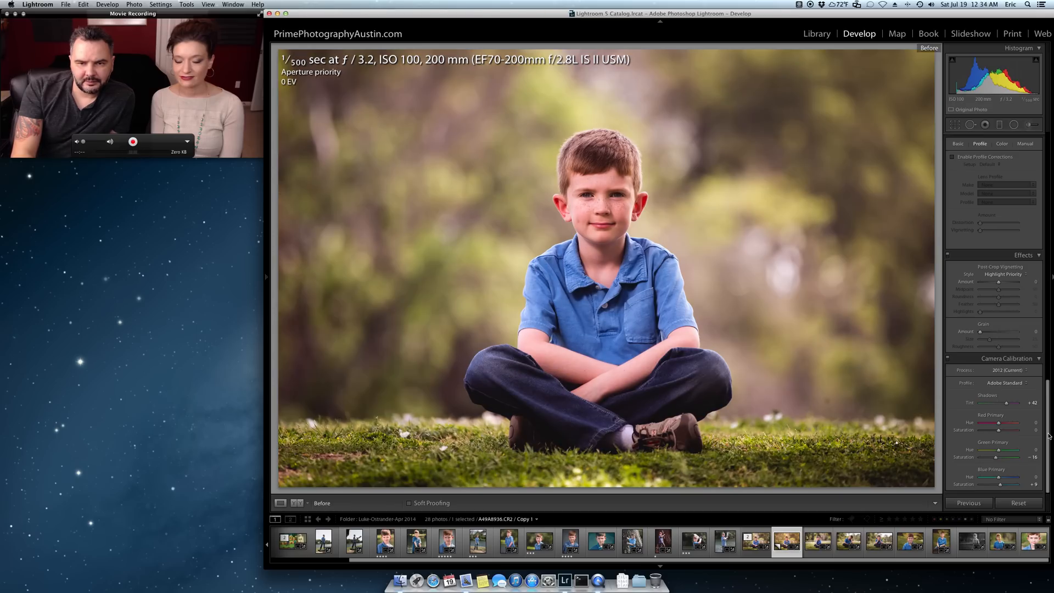
key(backslash)
key(backslash)
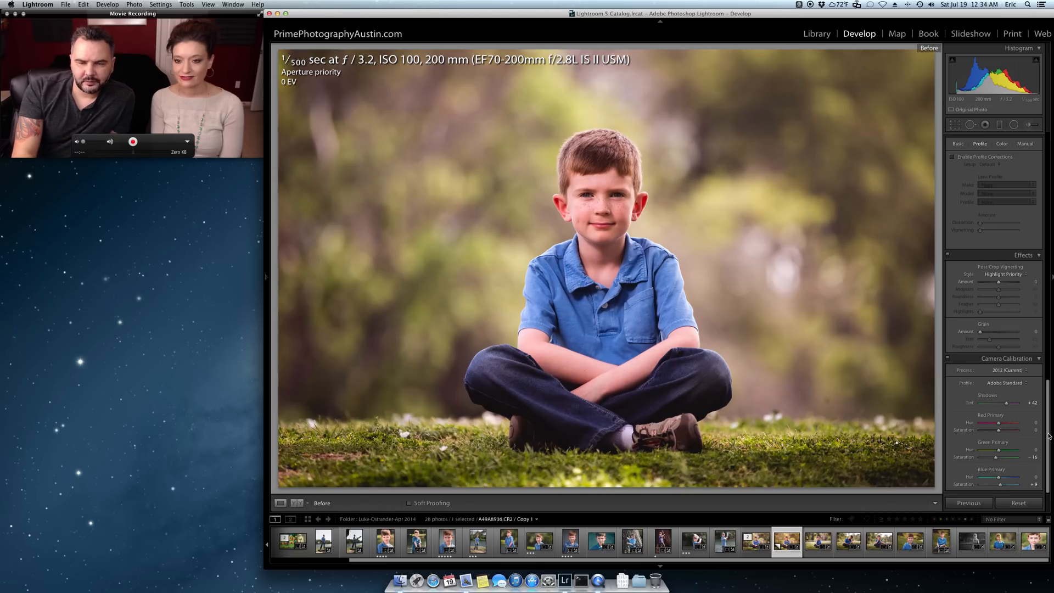
key(backslash)
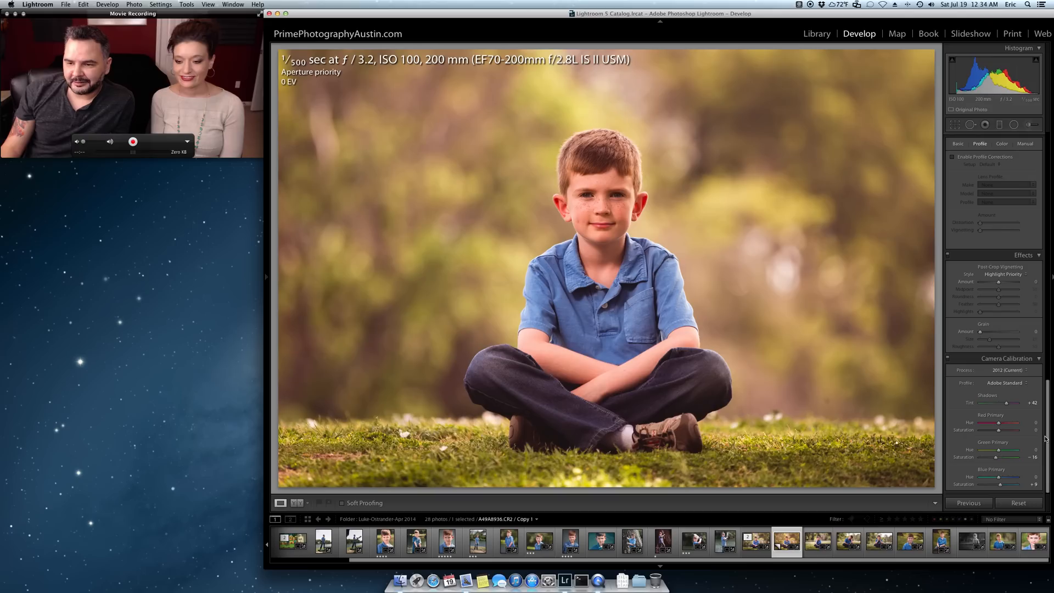
Set the sharpening to Amount 58, Detail 11 and Masking 83, and inspect the result up close on the boy's face.
drag(1046, 439, 1048, 387)
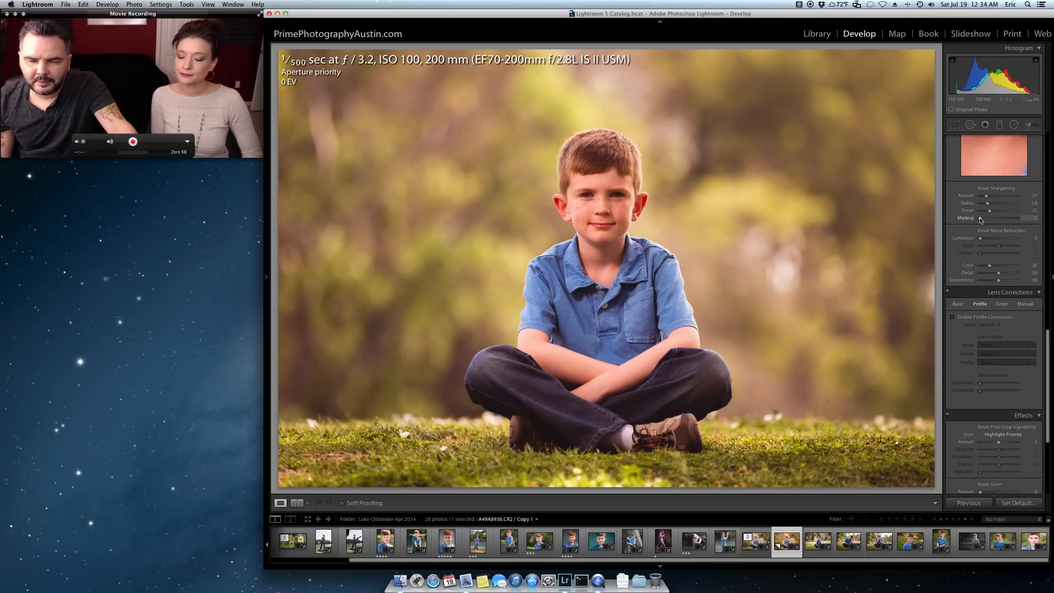
alt+click(980, 219)
mouse_move(981, 219)
mouse_down()
mouse_move(1011, 220)
mouse_move(996, 199)
mouse_move(985, 210)
mouse_up()
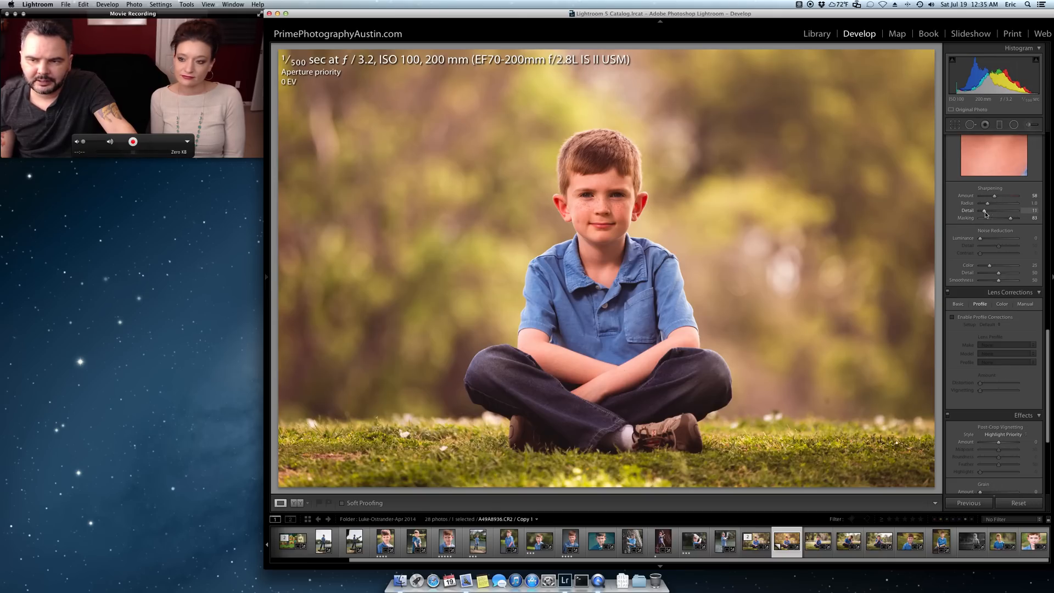
click(610, 178)
drag(649, 399, 646, 305)
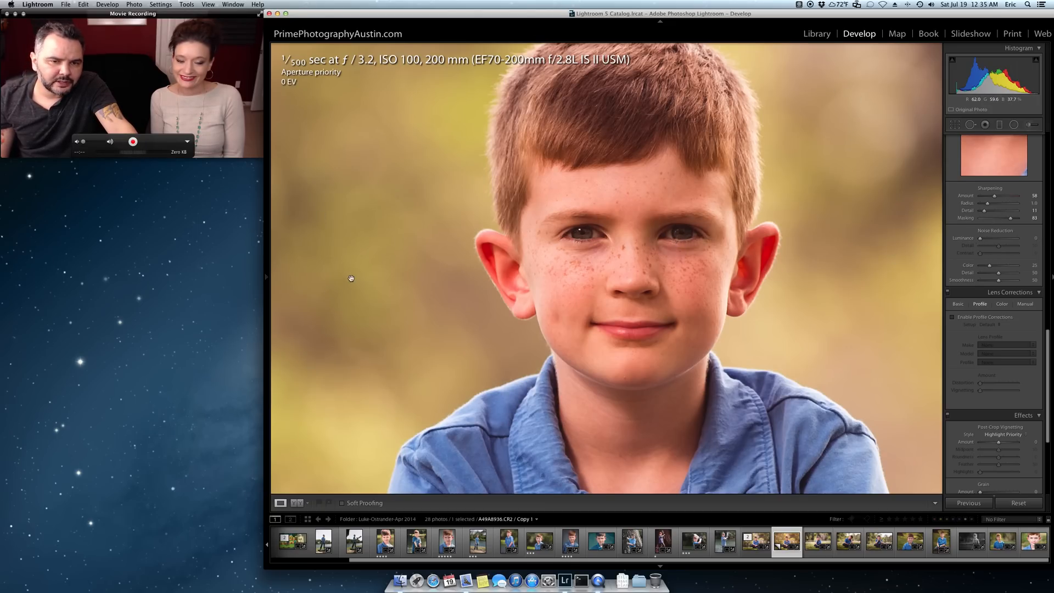
click(379, 370)
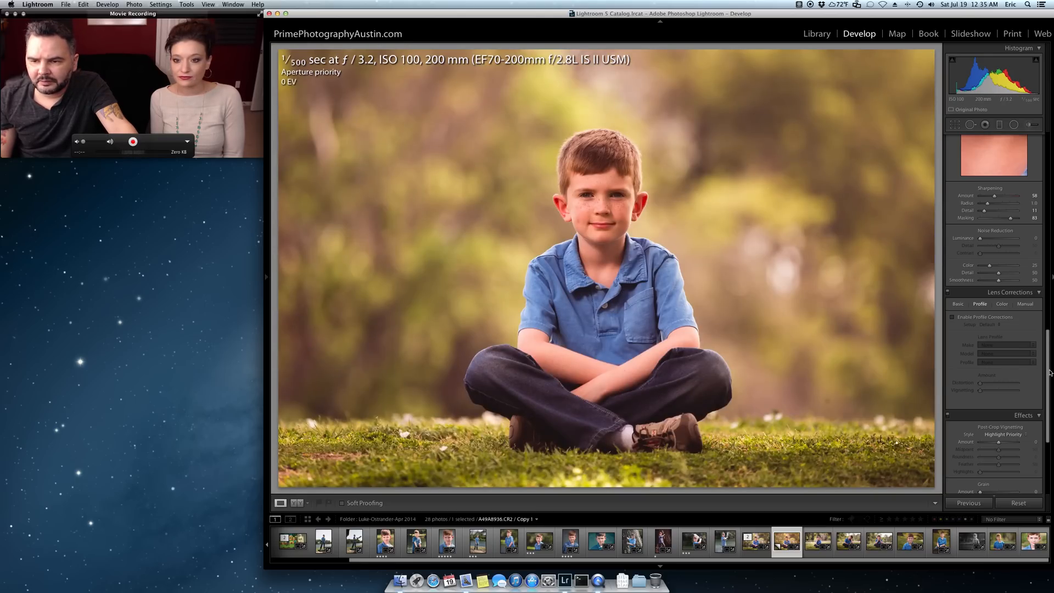
Darken the photo's edges with a Highlight Priority post-crop vignette at Amount -20.
scroll(1043, 418, down, 3)
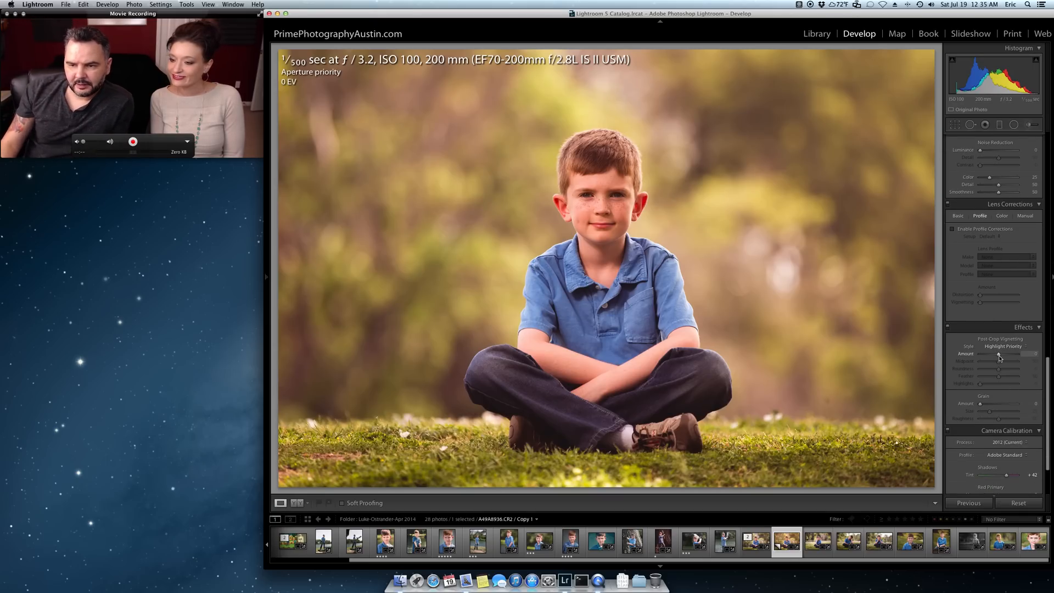
key(Down)
key(Down)
key(Down)
key(Down)
key(Down)
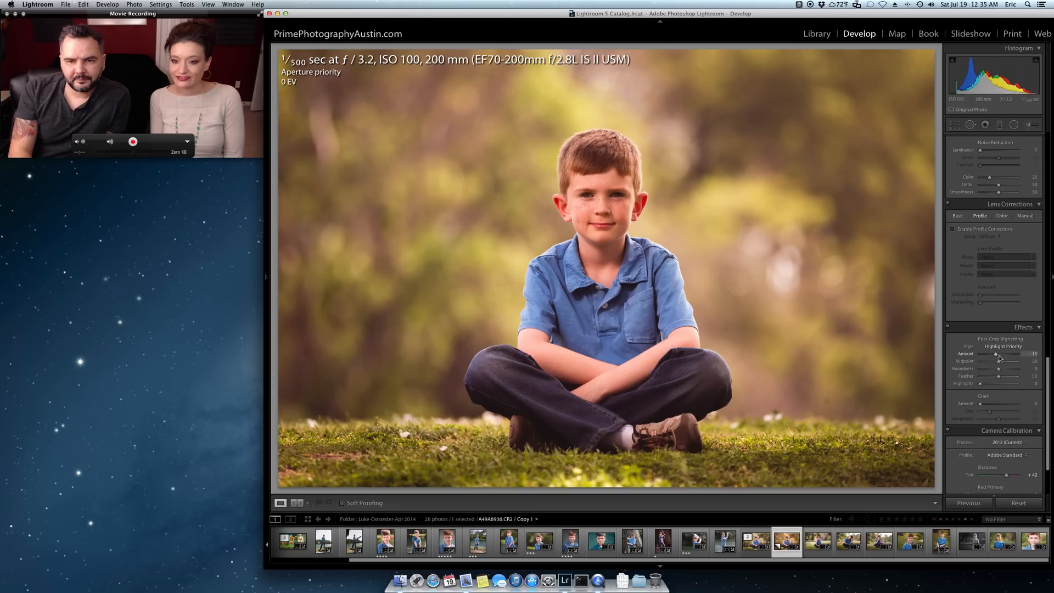
key(Up)
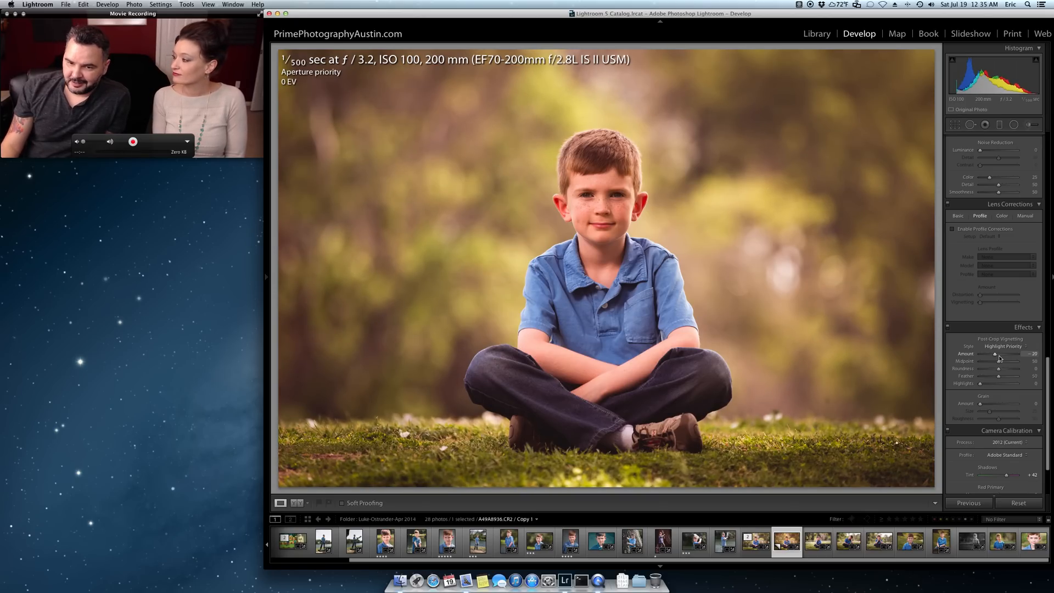
scroll(999, 404, down, 3)
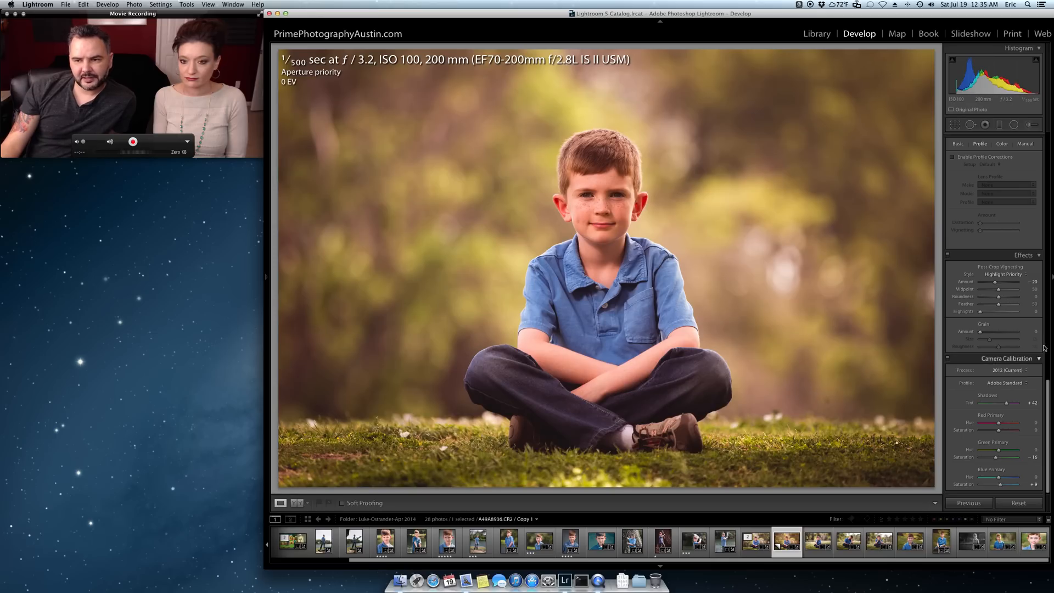
drag(1047, 401, 1038, 137)
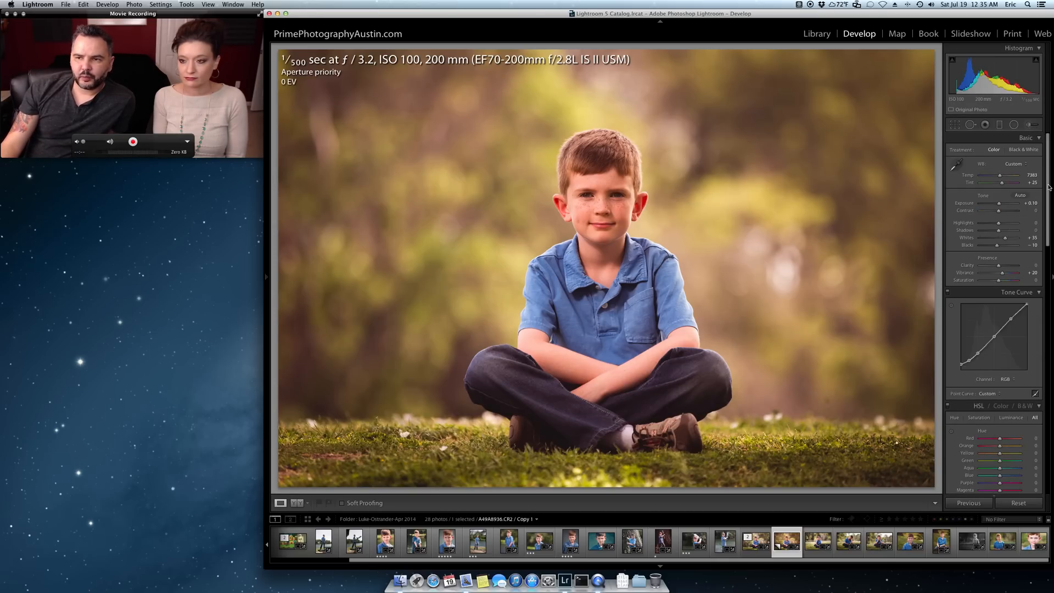